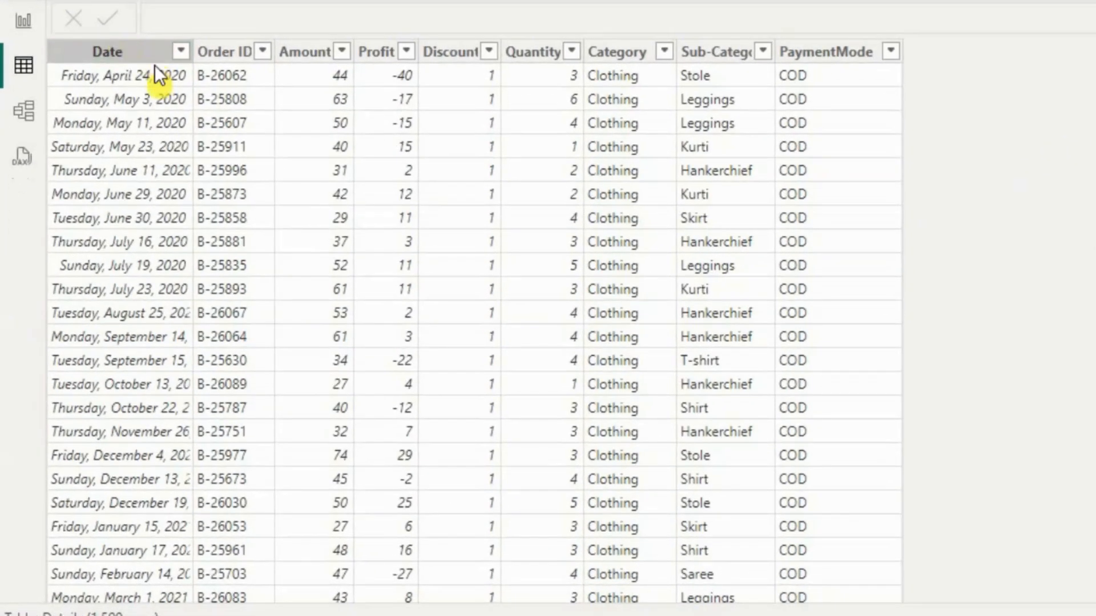
Switch to Report view and examine the options available for the Details table there
{"action": "left_click", "coordinate": [114, 98]}
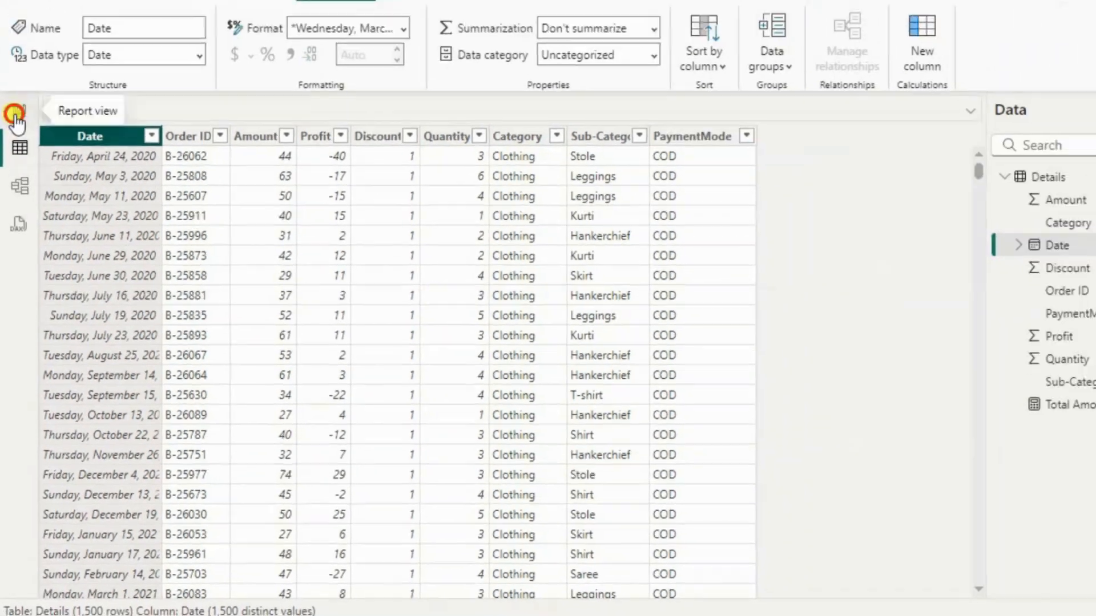
{"action": "left_click", "coordinate": [23, 21]}
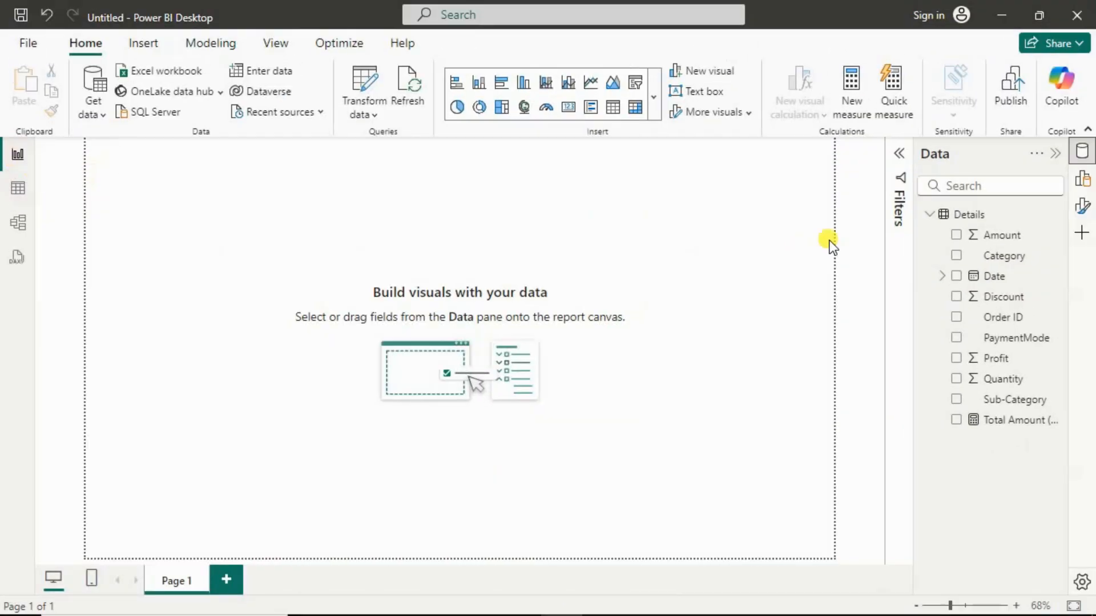
{"action": "left_click", "coordinate": [929, 214]}
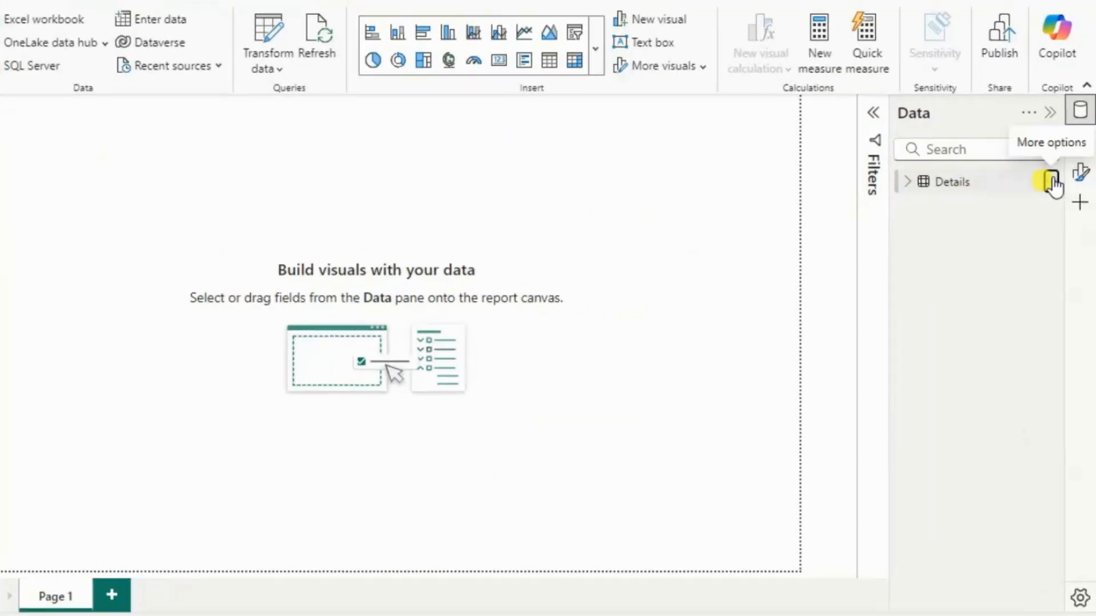
{"action": "left_click", "coordinate": [1041, 113]}
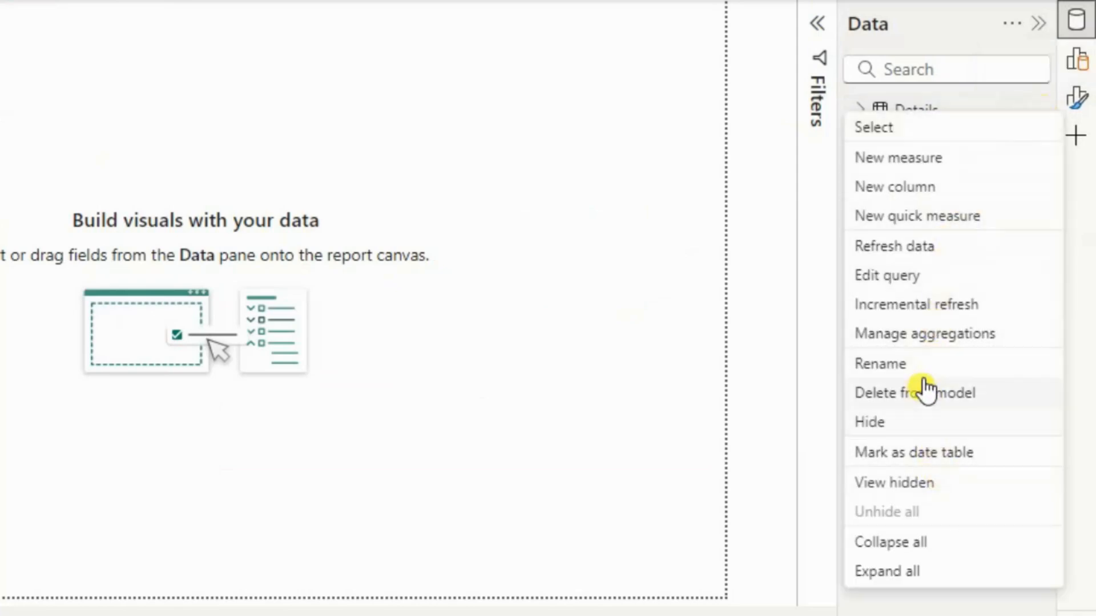
{"action": "left_click", "coordinate": [811, 227]}
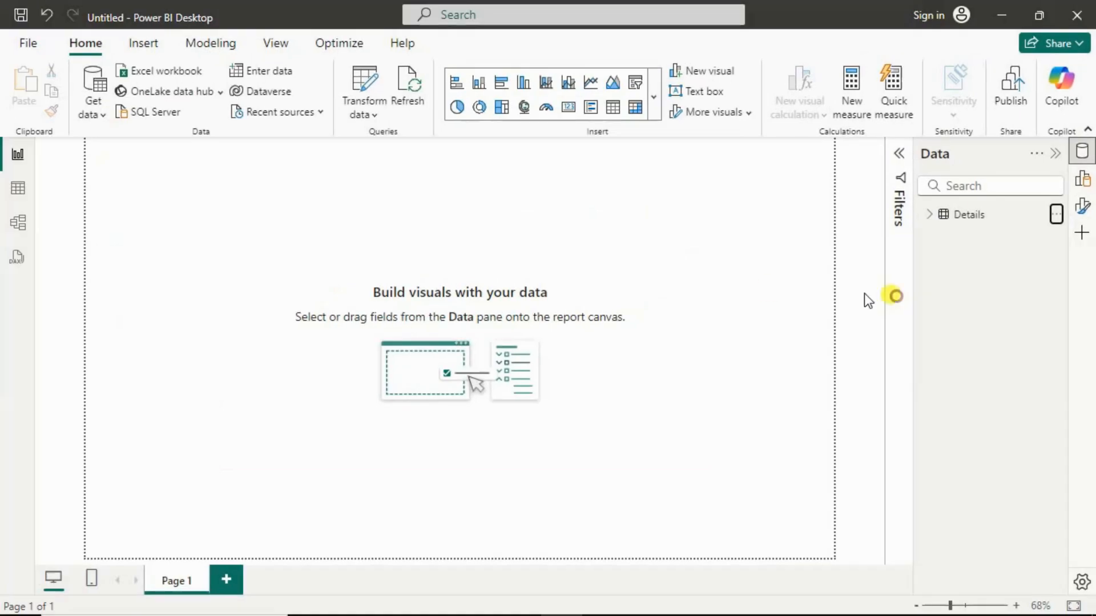
Copy the whole Details table from Table view and paste it into Sheet1 of the Excel workbook at cell A1
{"action": "left_click", "coordinate": [20, 193]}
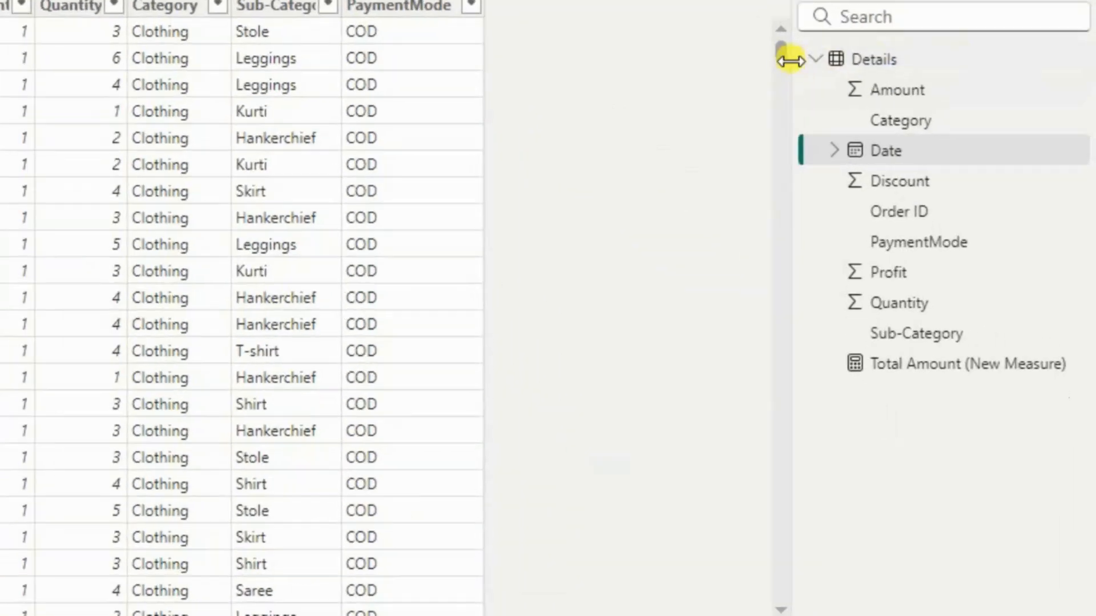
{"action": "left_click", "coordinate": [905, 213]}
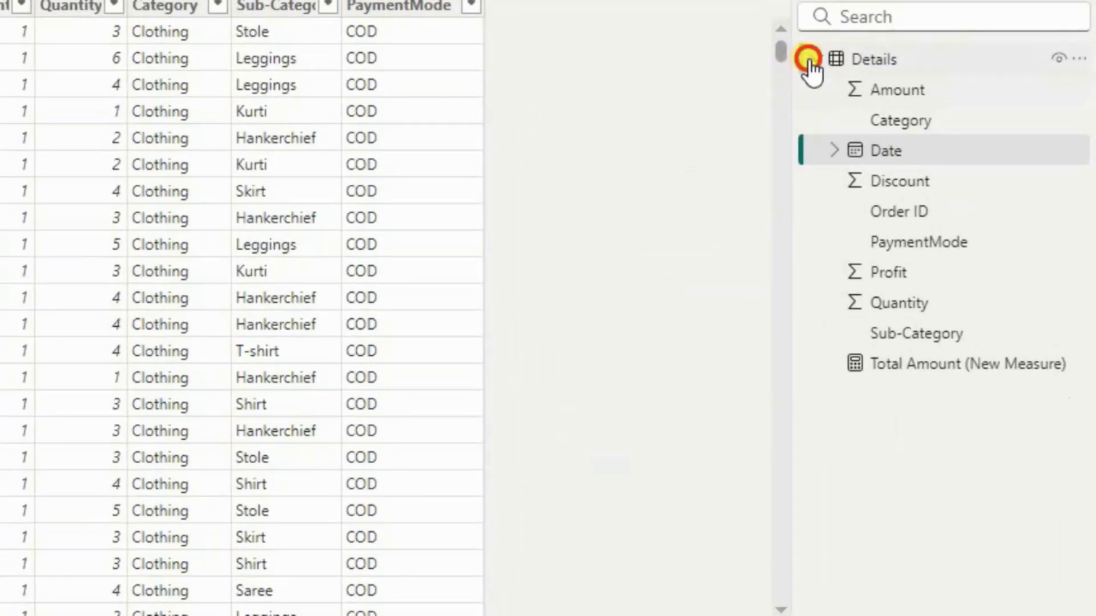
{"action": "left_click", "coordinate": [1081, 58]}
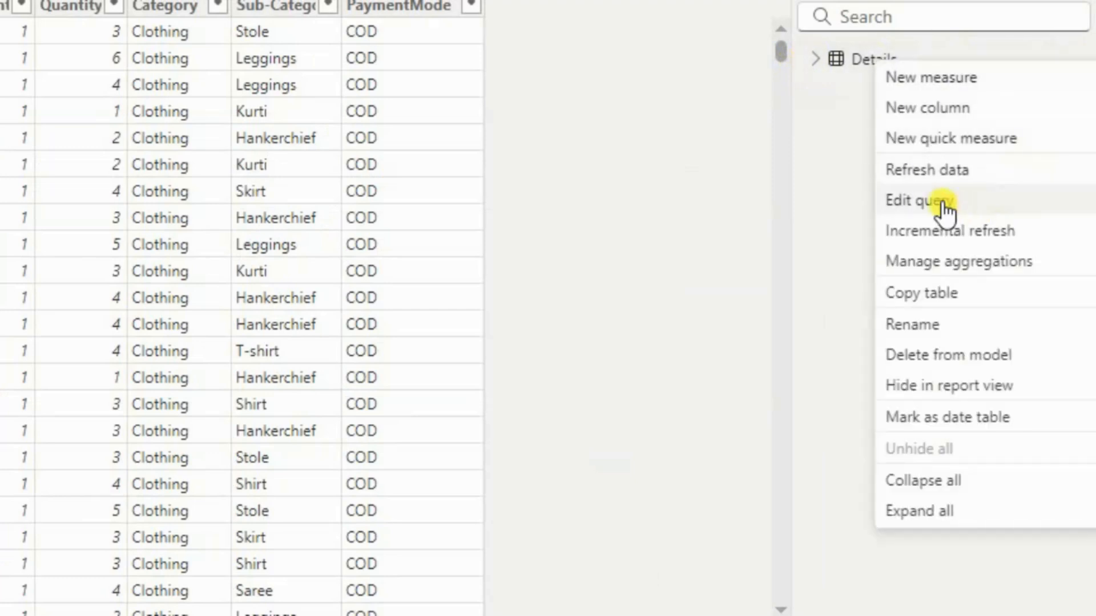
{"action": "left_click", "coordinate": [927, 295]}
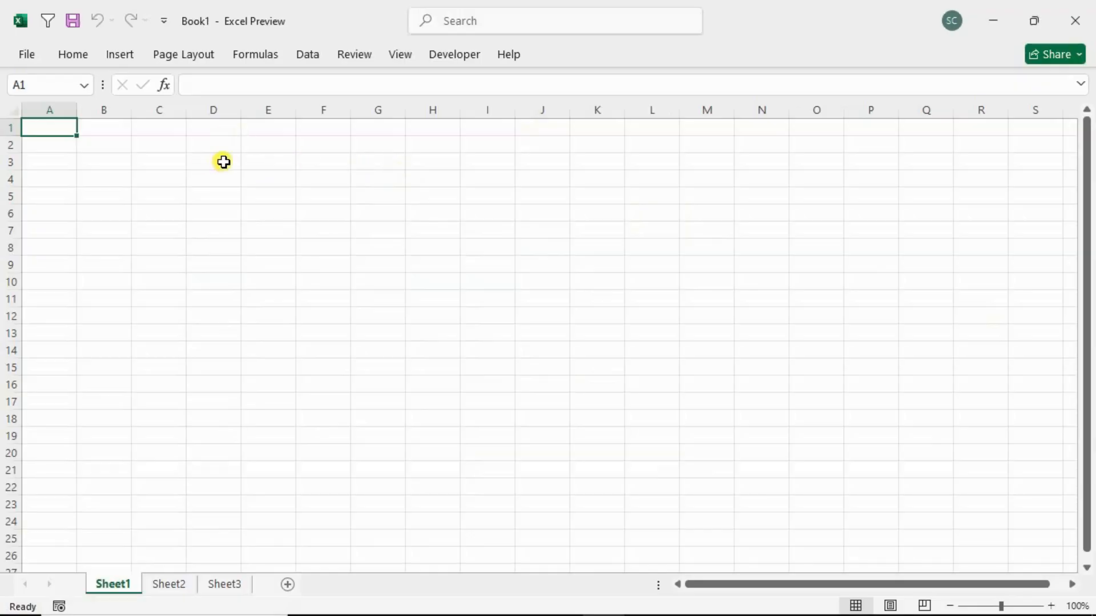
{"action": "key", "text": "ctrl+v"}
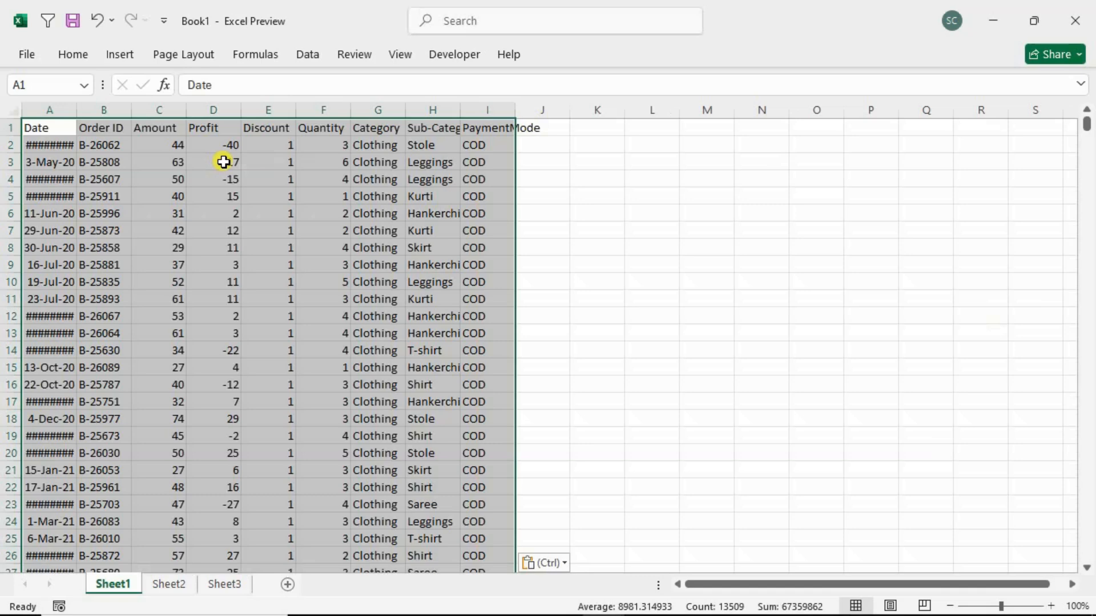
Autofit the widths of all columns in the pasted data and look through its rows
{"action": "double_click", "coordinate": [71, 108]}
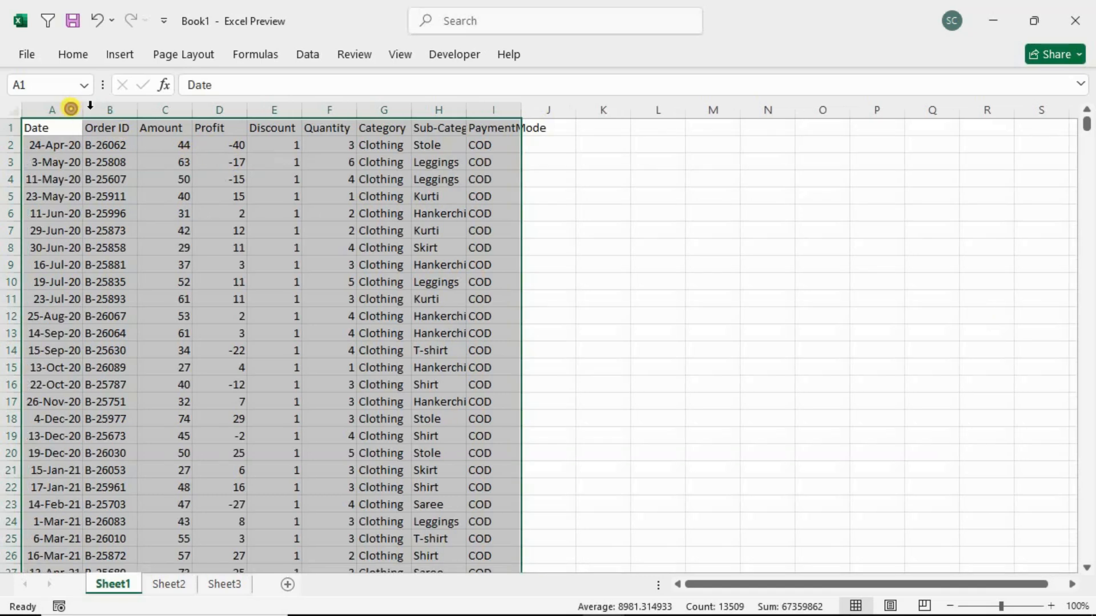
{"action": "key", "text": "ctrl+a"}
{"action": "double_click", "coordinate": [520, 110]}
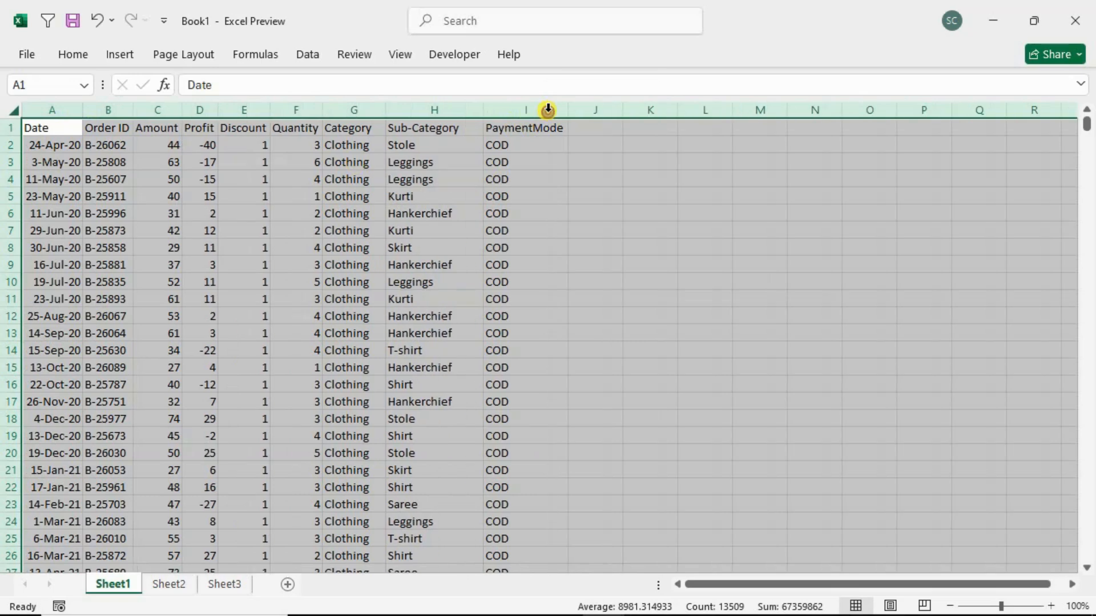
{"action": "left_click", "coordinate": [539, 175]}
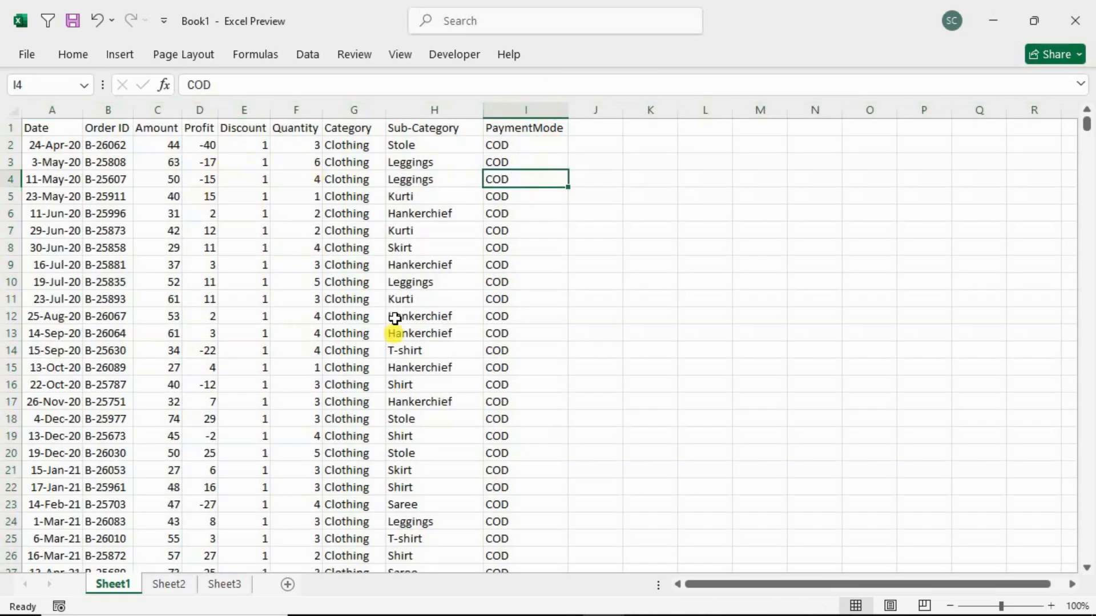
{"action": "scroll", "coordinate": [420, 262], "scroll_direction": "down", "scroll_amount": 10}
{"action": "scroll", "coordinate": [342, 306], "scroll_direction": "down", "scroll_amount": 20}
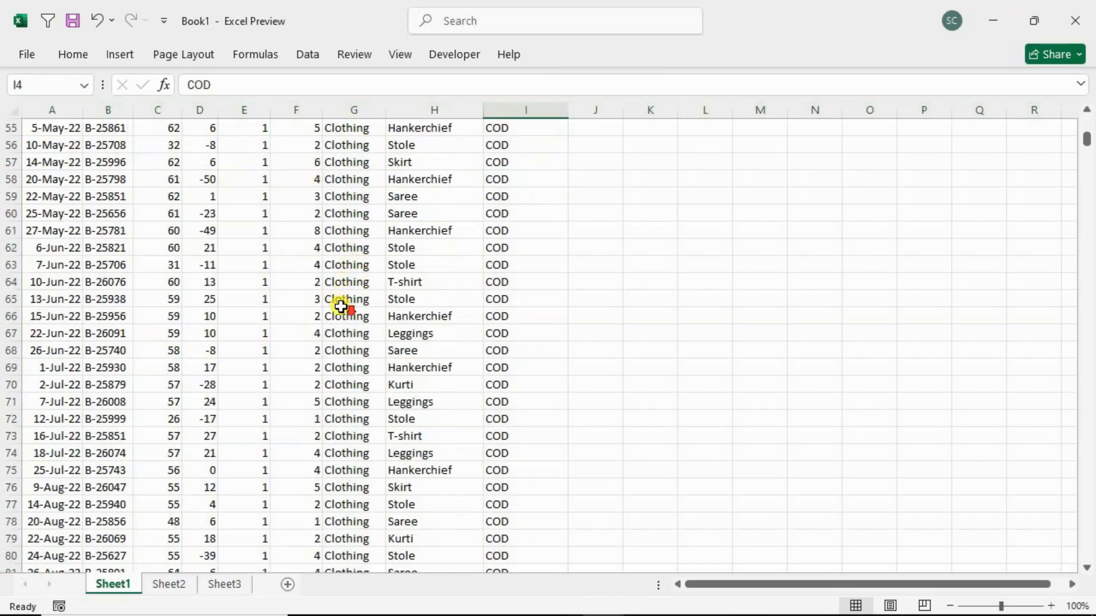
{"action": "scroll", "coordinate": [343, 309], "scroll_direction": "up", "scroll_amount": 20}
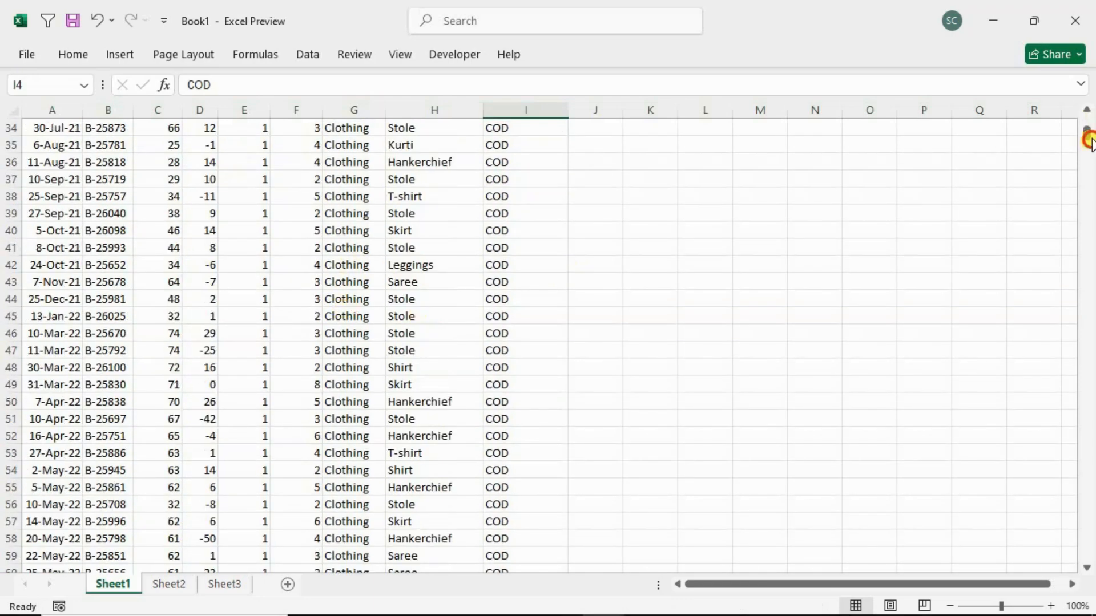
{"action": "left_click_drag", "start_coordinate": [1086, 142], "coordinate": [961, 122]}
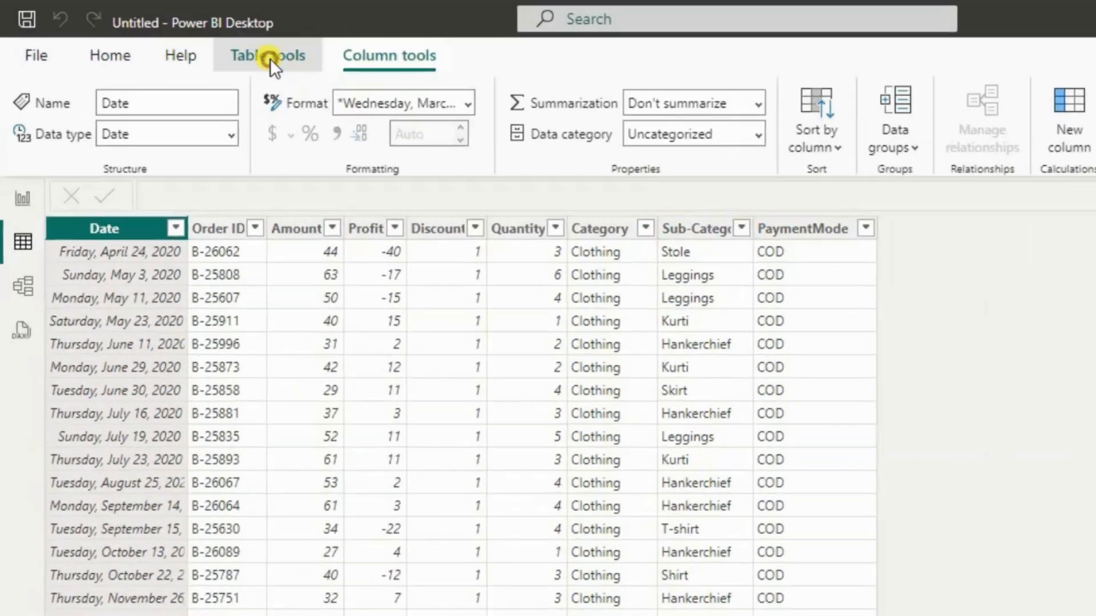
In Power BI, add a calculated column to the Details table and name it Total Amount (New Column)
{"action": "left_click", "coordinate": [218, 48]}
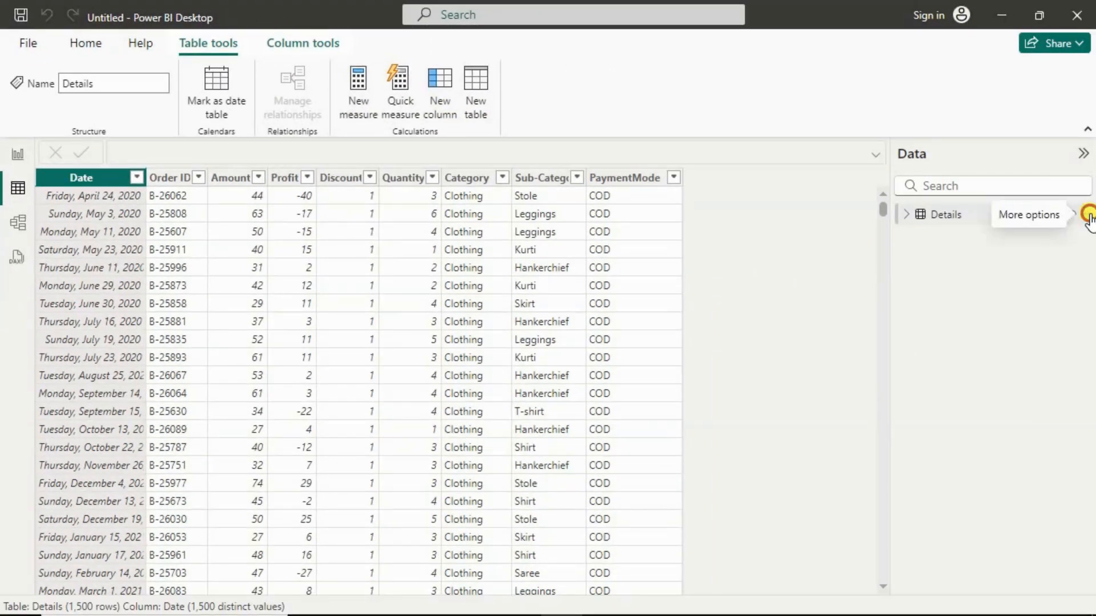
{"action": "left_click", "coordinate": [1086, 215]}
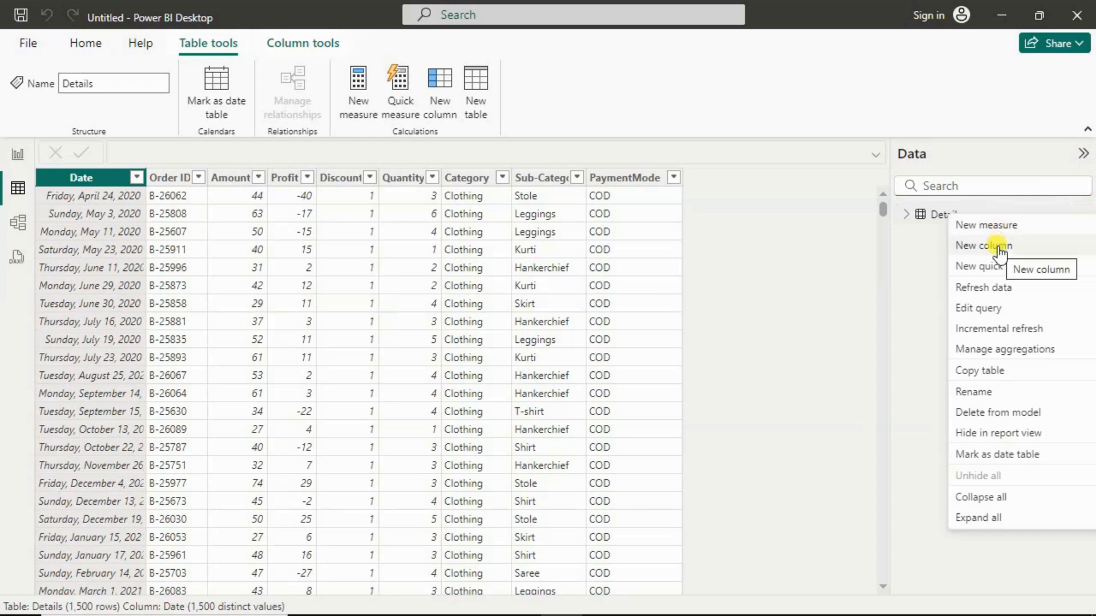
{"action": "left_click", "coordinate": [748, 226]}
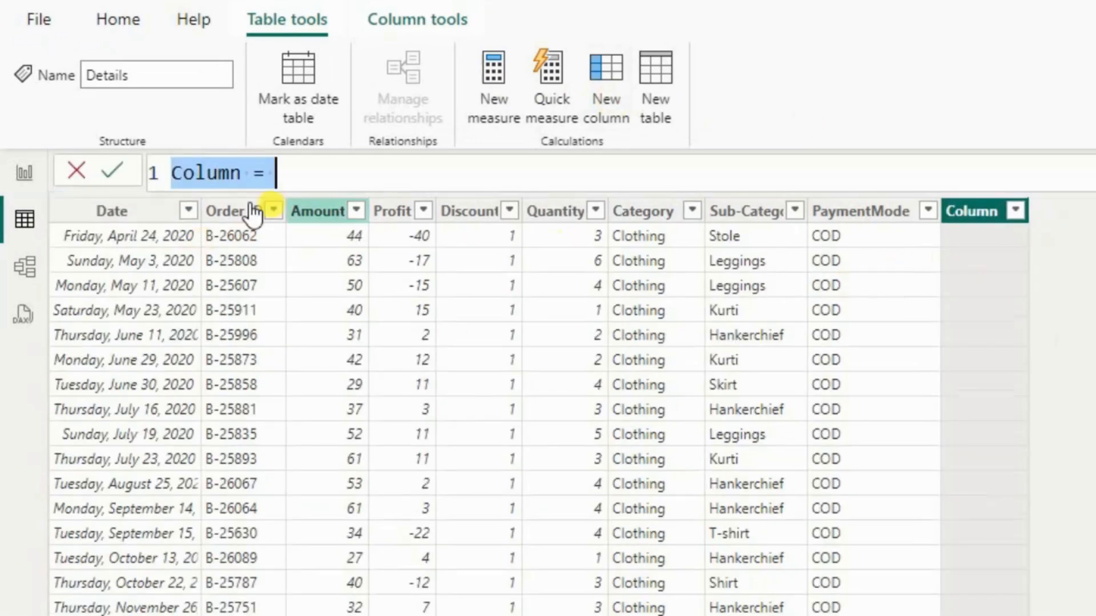
{"action": "double_click", "coordinate": [220, 173]}
{"action": "type", "text": "to"}
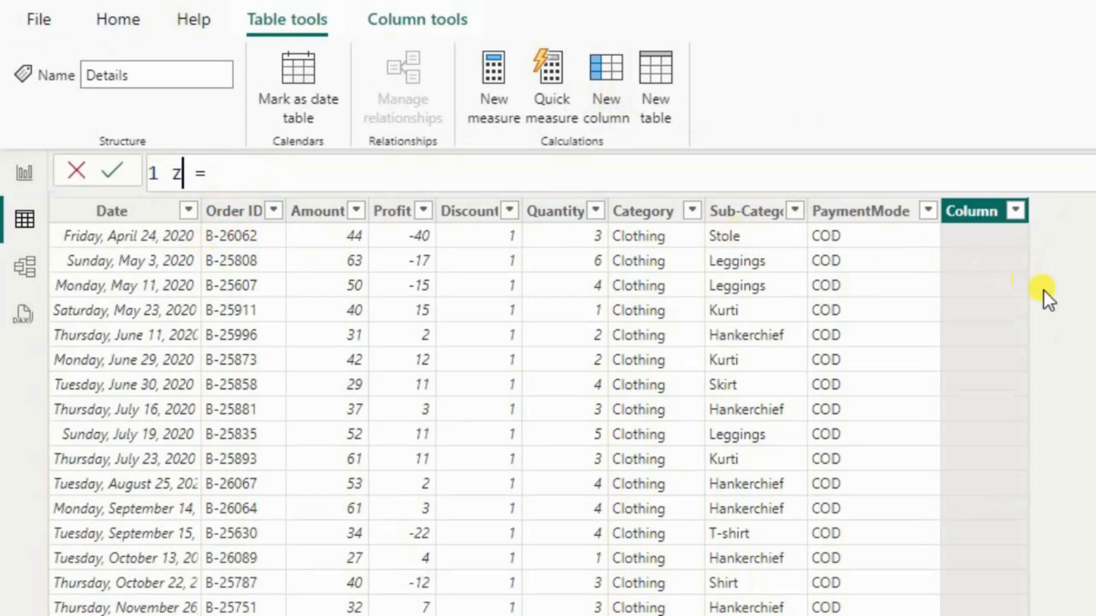
{"action": "key", "text": "BackSpace"}
{"action": "key", "text": "BackSpace"}
{"action": "type", "text": "Total Amo"}
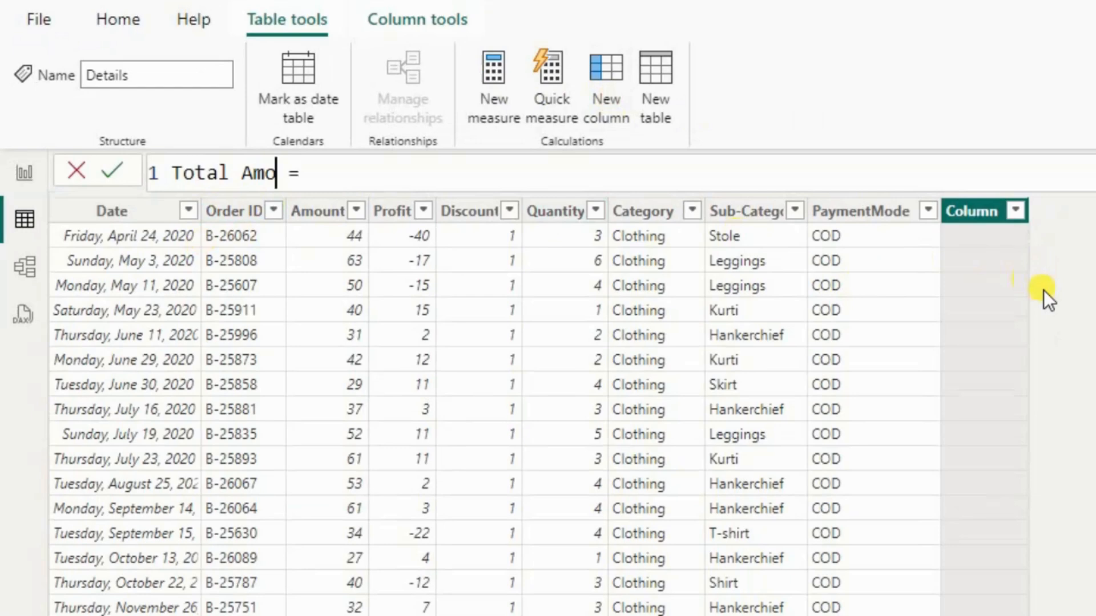
{"action": "type", "text": "unt"}
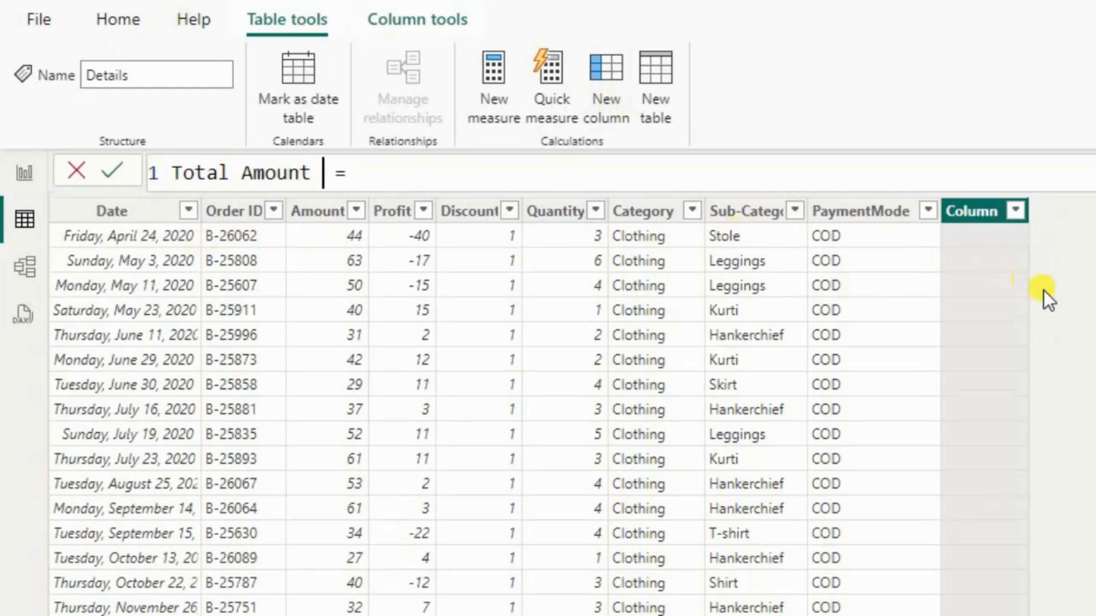
{"action": "type", "text": " (New"}
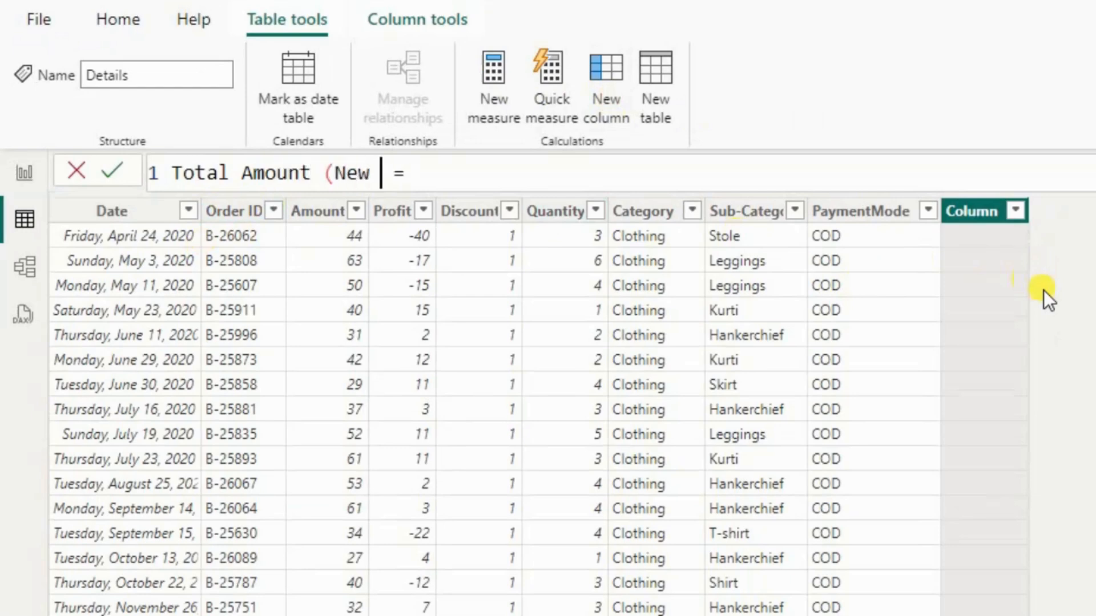
{"action": "type", "text": " Column)"}
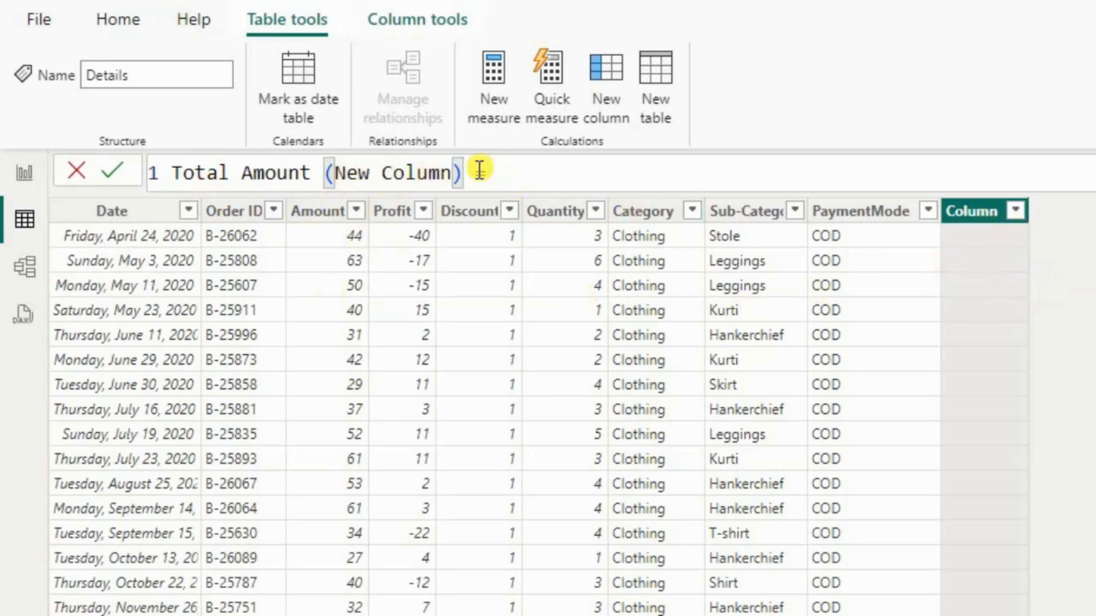
Define the new column with the formula SUM(Details[Amount]) and commit it
{"action": "type", "text": "="}
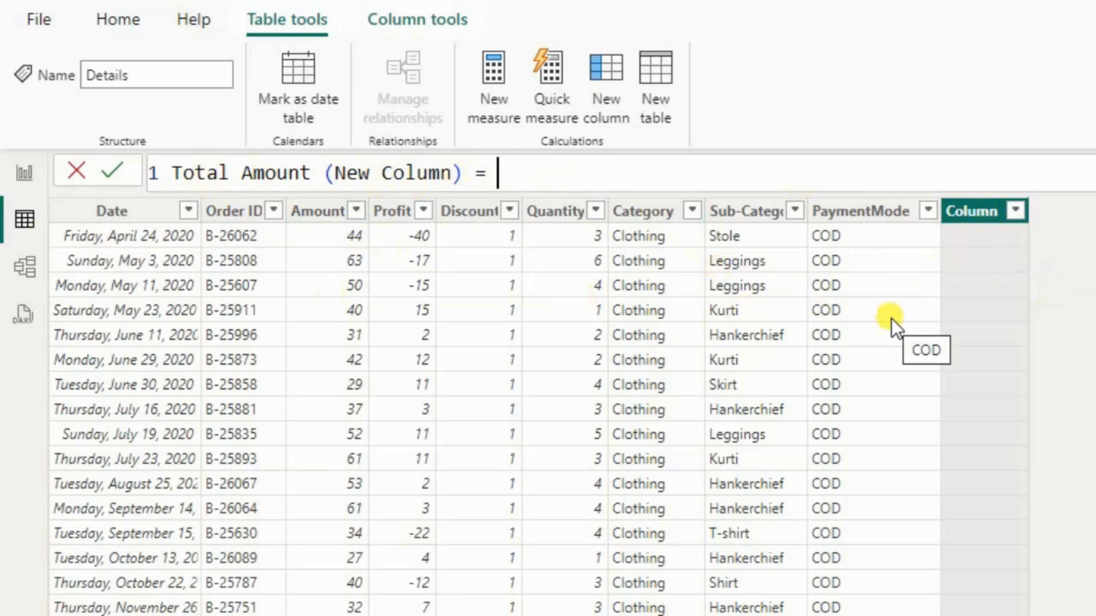
{"action": "type", "text": "sum"}
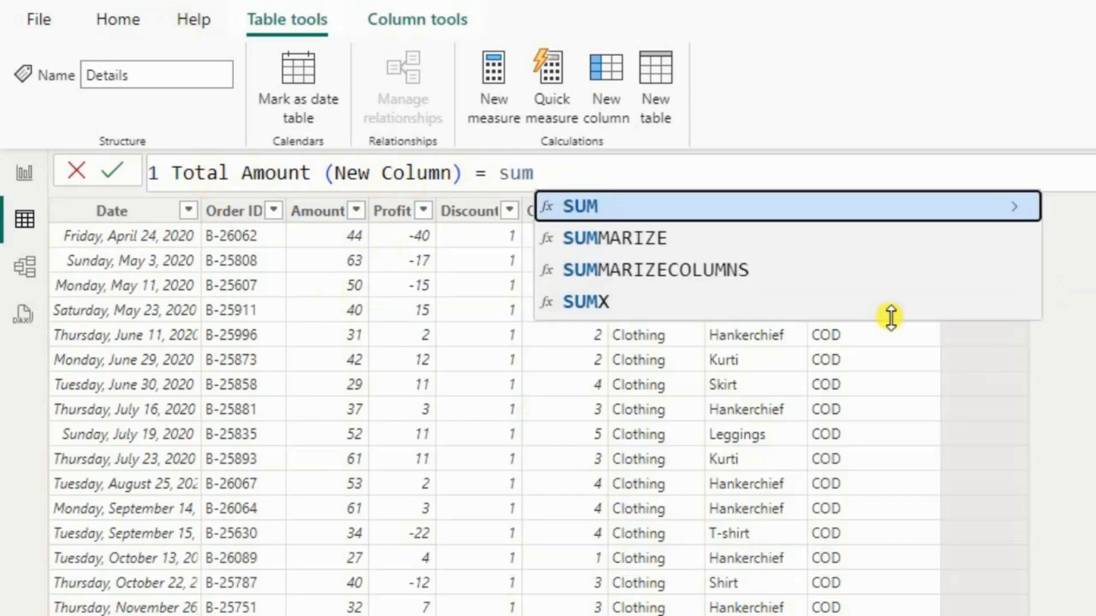
{"action": "type", "text": "("}
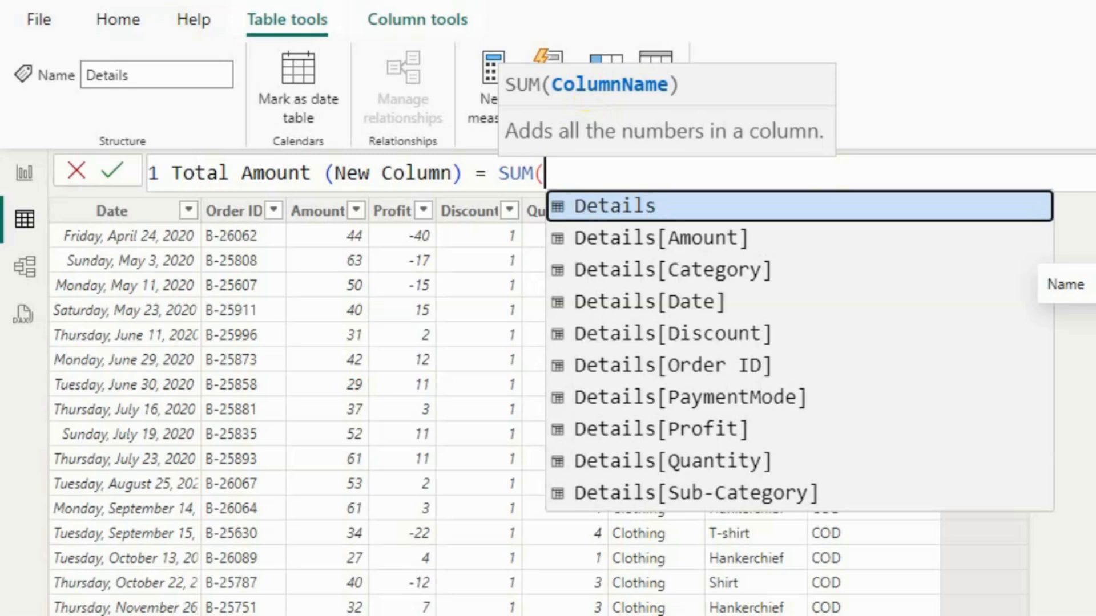
{"action": "type", "text": "am"}
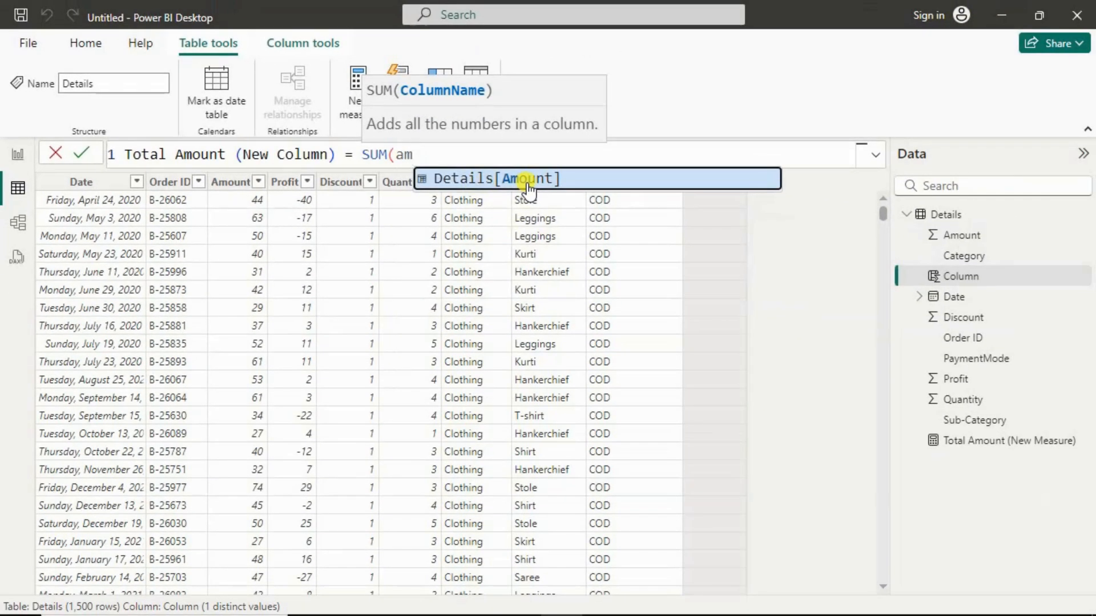
{"action": "left_click", "coordinate": [528, 190]}
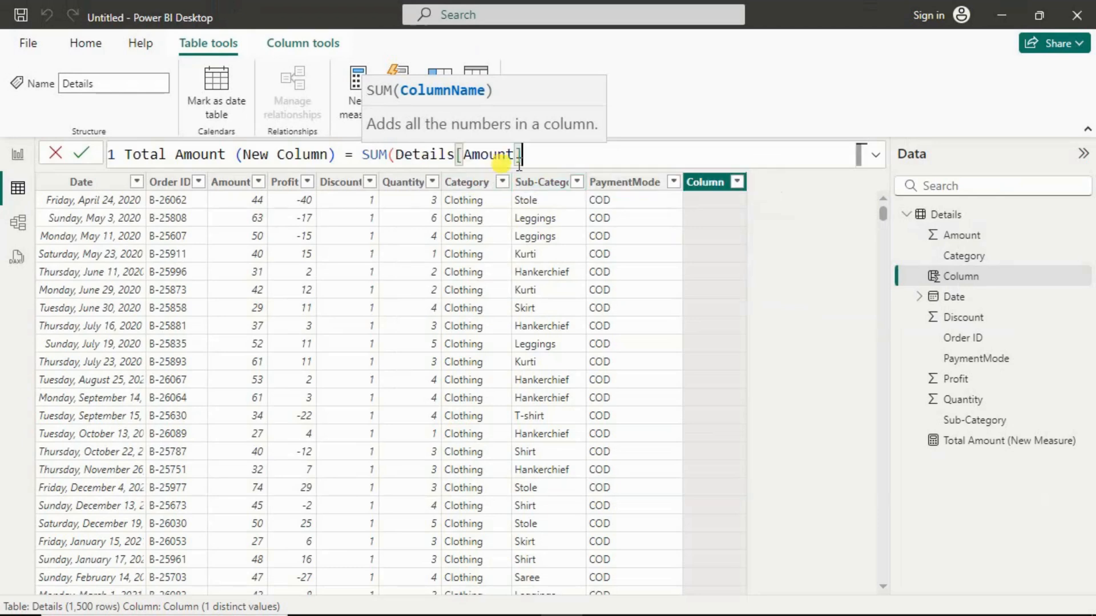
{"action": "type", "text": ")"}
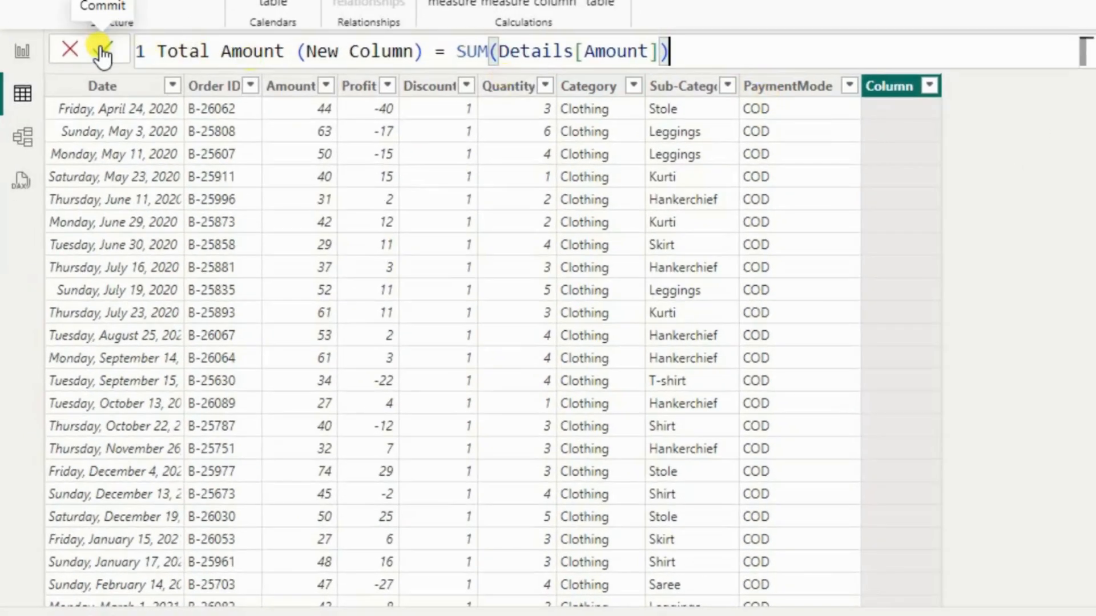
{"action": "left_click", "coordinate": [103, 52]}
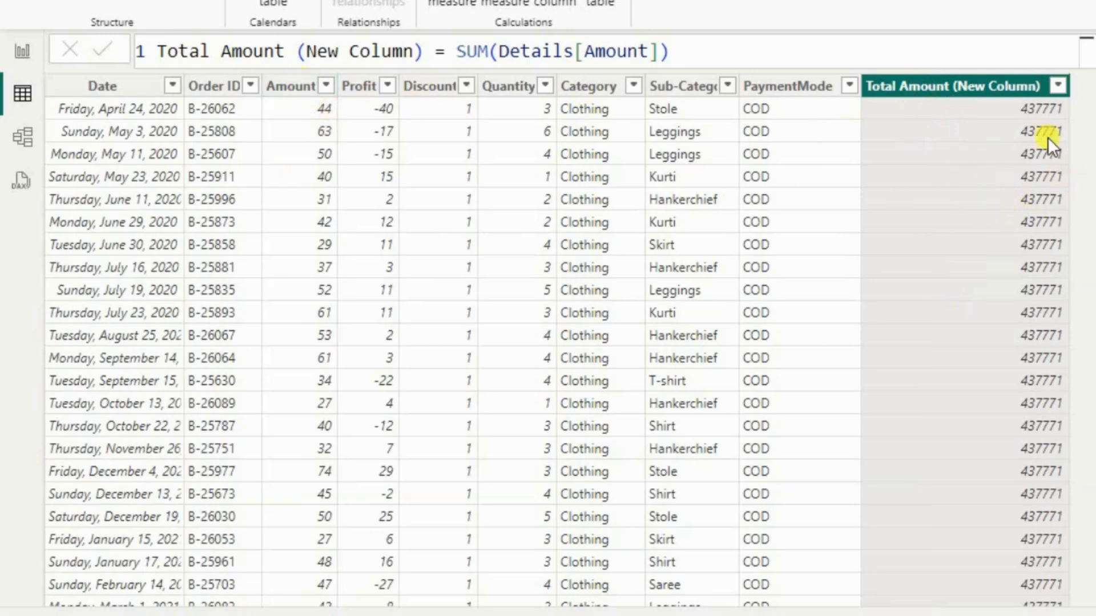
Switch to Excel and check the sum of the Amount column against the calculated column's value
{"action": "left_click", "coordinate": [1039, 120]}
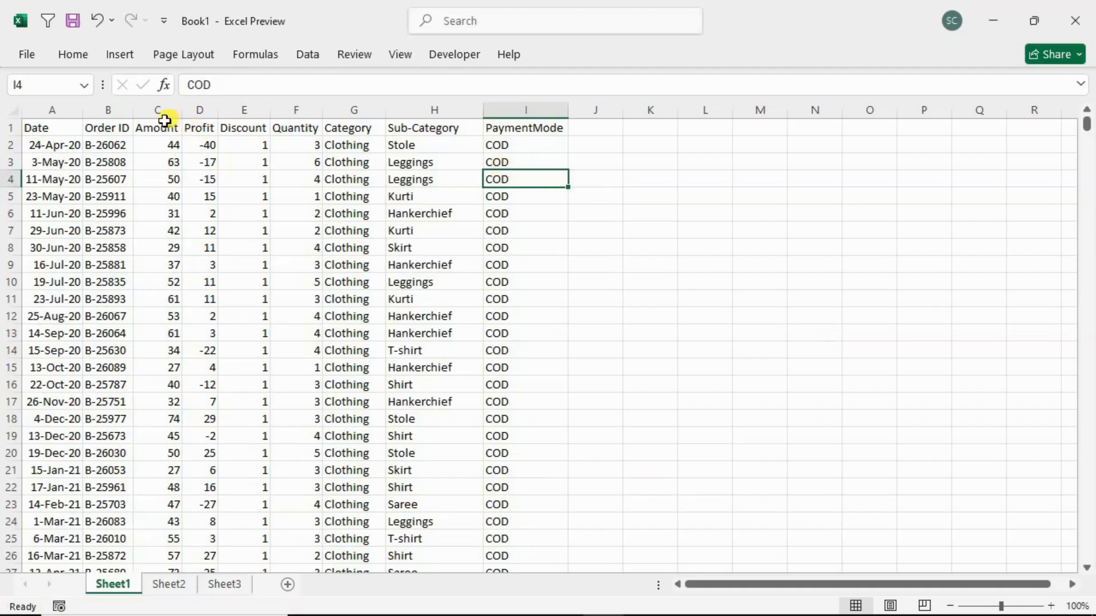
{"action": "left_click", "coordinate": [159, 109]}
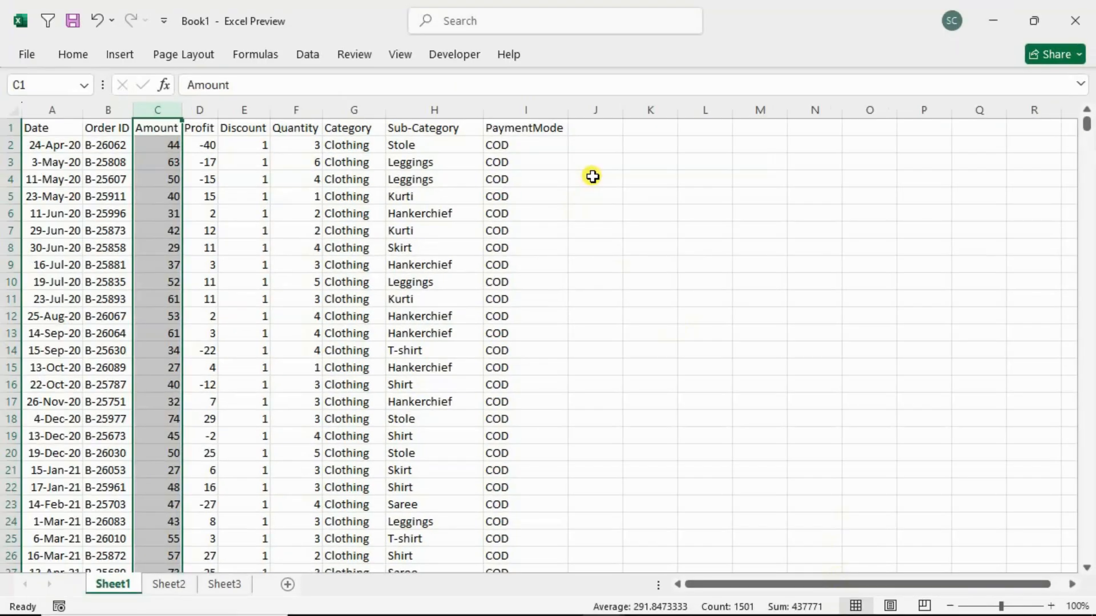
{"action": "left_click", "coordinate": [544, 124]}
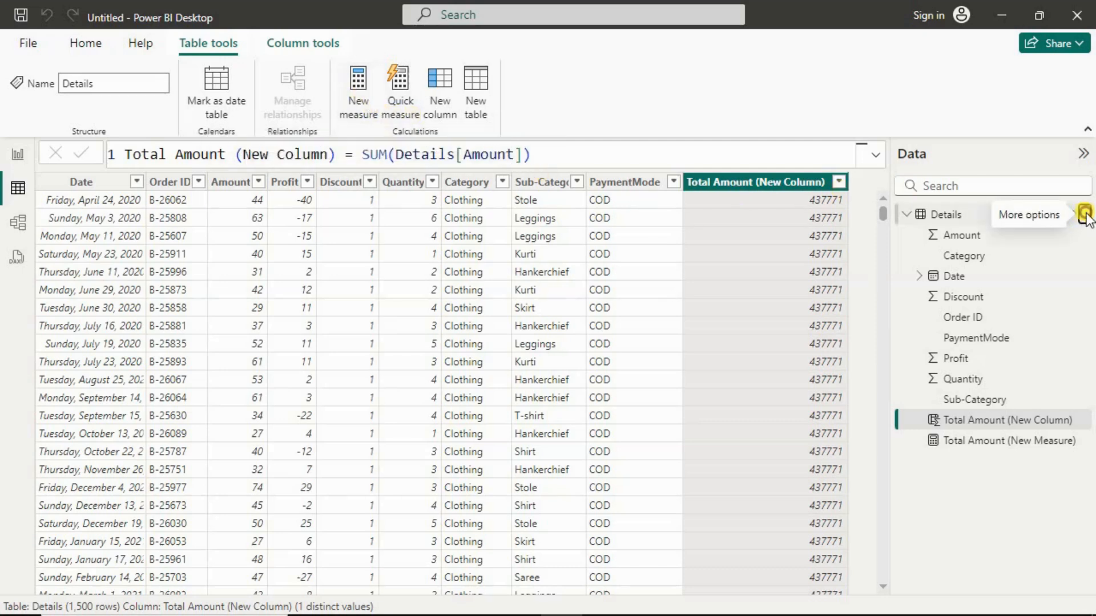
Add a new measure to the Details table and name it Total Amount_(New Measure)
{"action": "left_click", "coordinate": [1084, 216]}
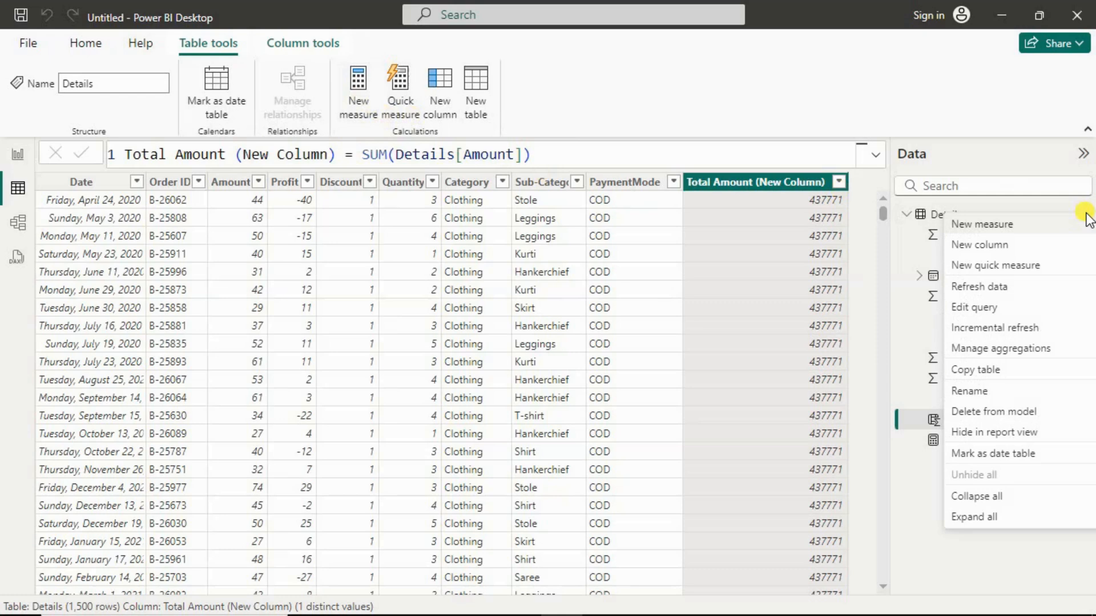
{"action": "left_click", "coordinate": [986, 225]}
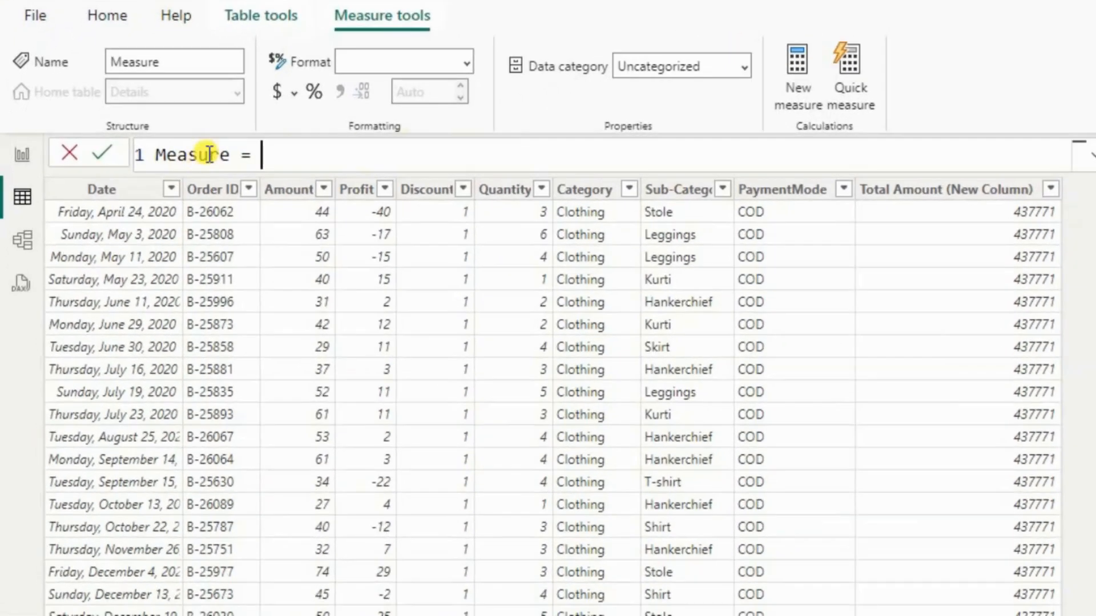
{"action": "double_click", "coordinate": [190, 159]}
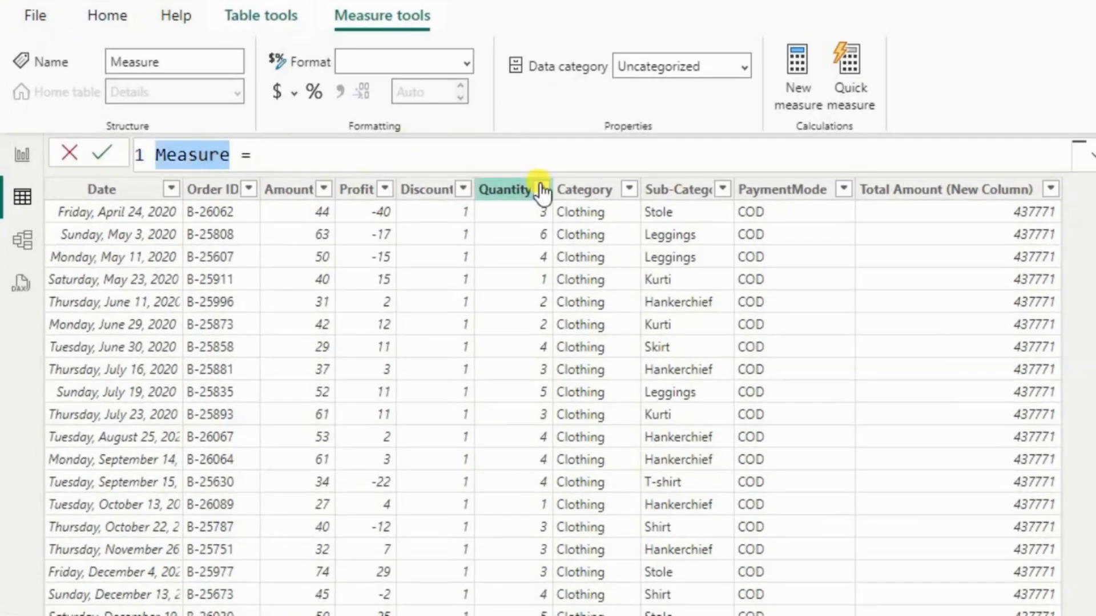
{"action": "type", "text": "Total "}
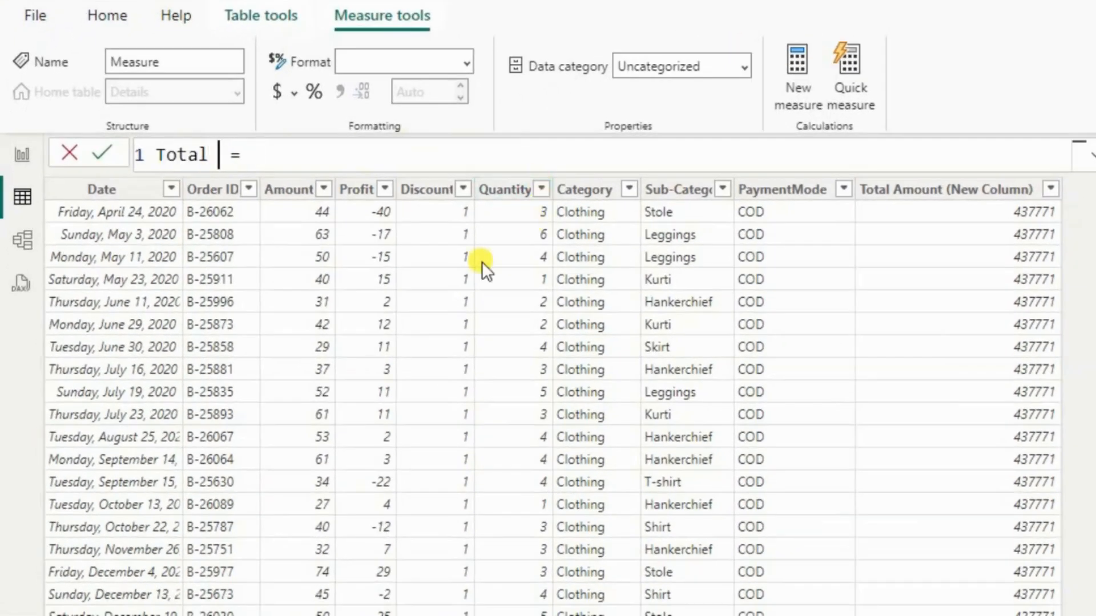
{"action": "type", "text": "Amount"}
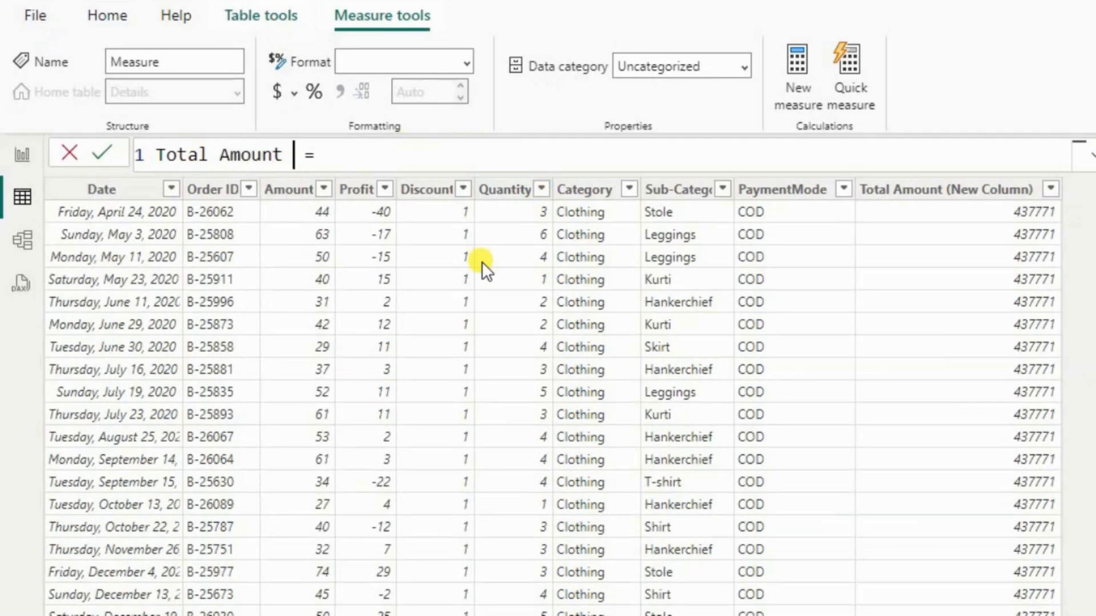
{"action": "type", "text": " ("}
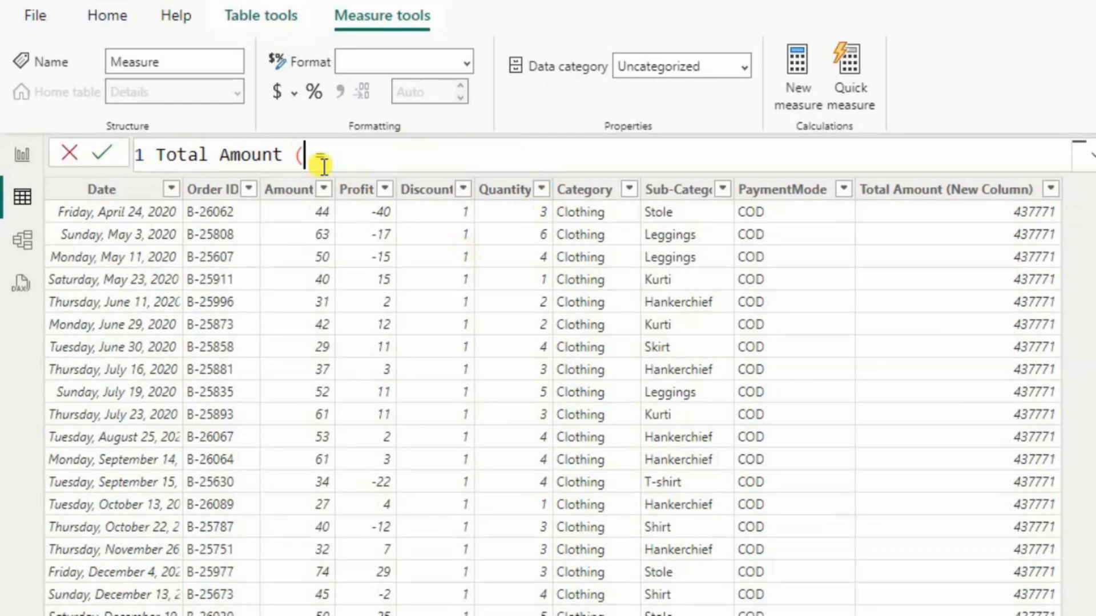
{"action": "type", "text": "New Measure) ="}
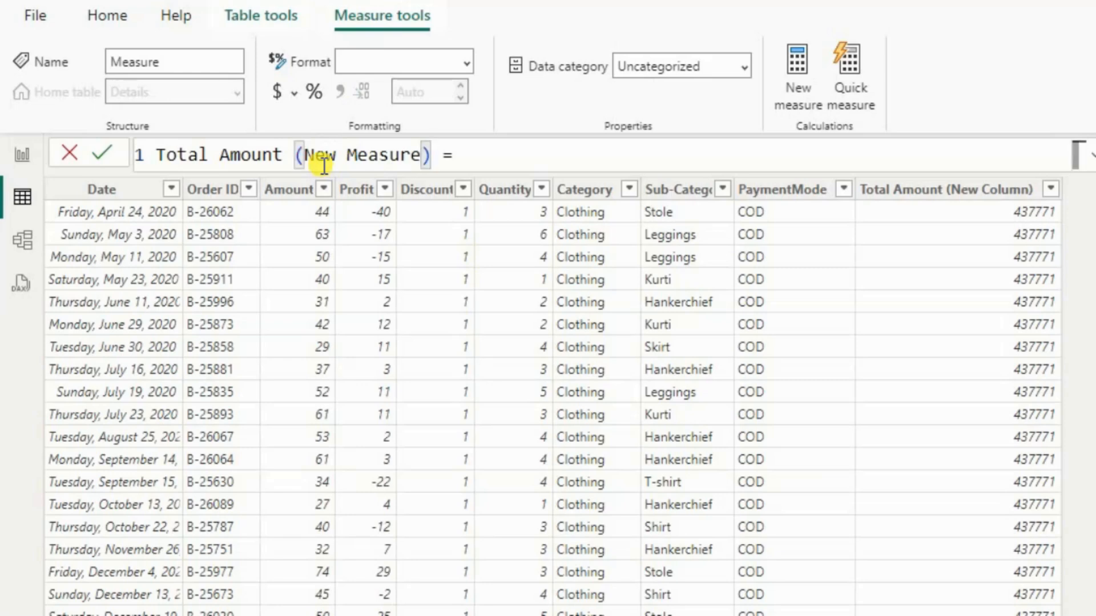
{"action": "left_click", "coordinate": [279, 18]}
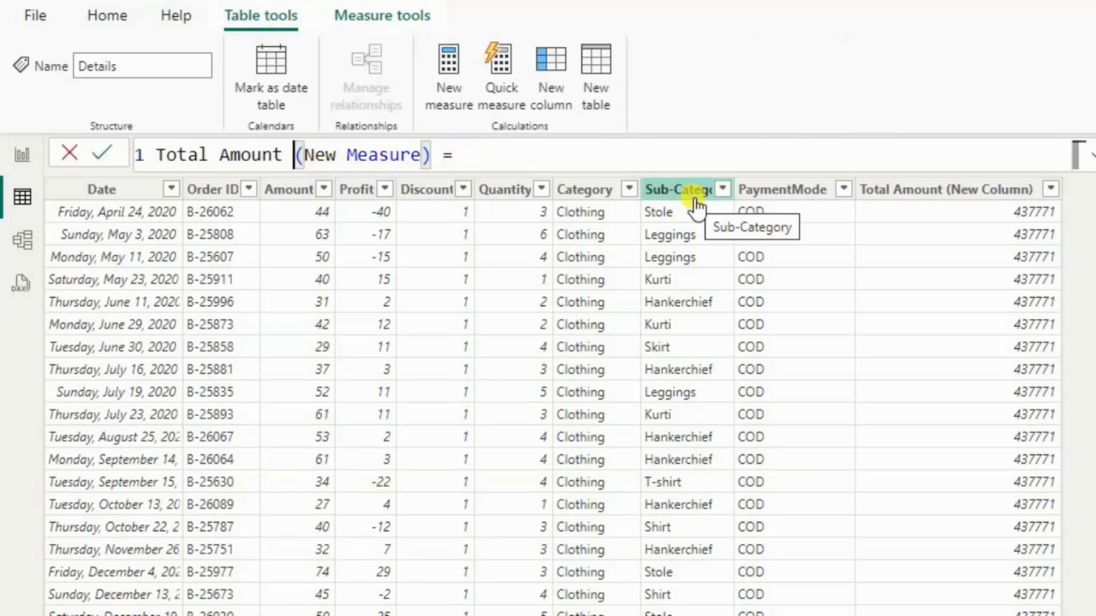
{"action": "key", "text": "shift+Left"}
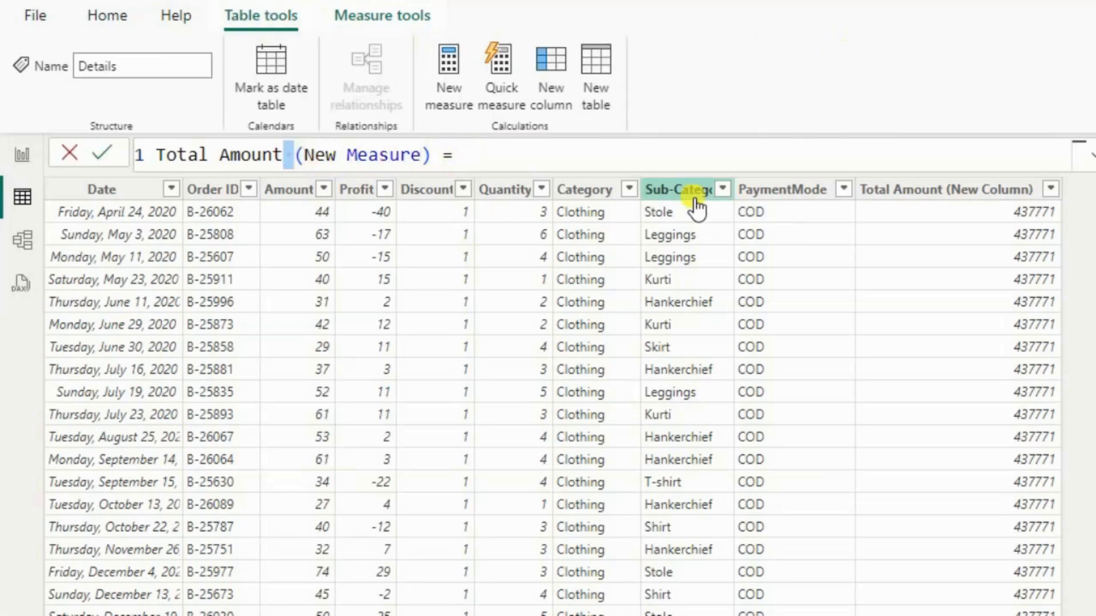
{"action": "type", "text": "_"}
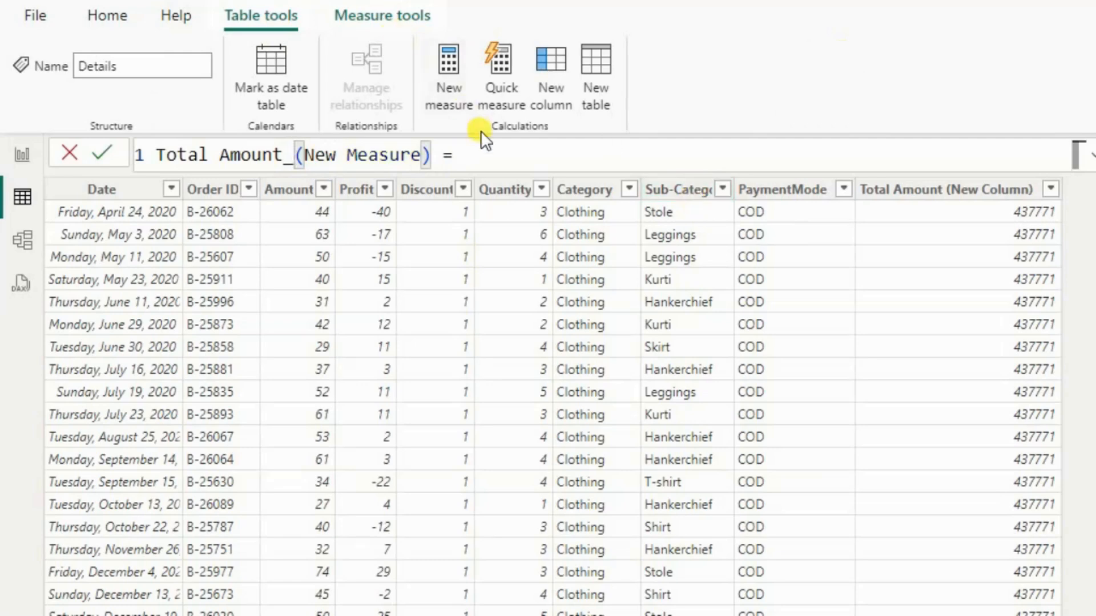
Define the new measure with the formula CALCULATE(SUM(Details[Amount])) and commit it
{"action": "left_click", "coordinate": [486, 156]}
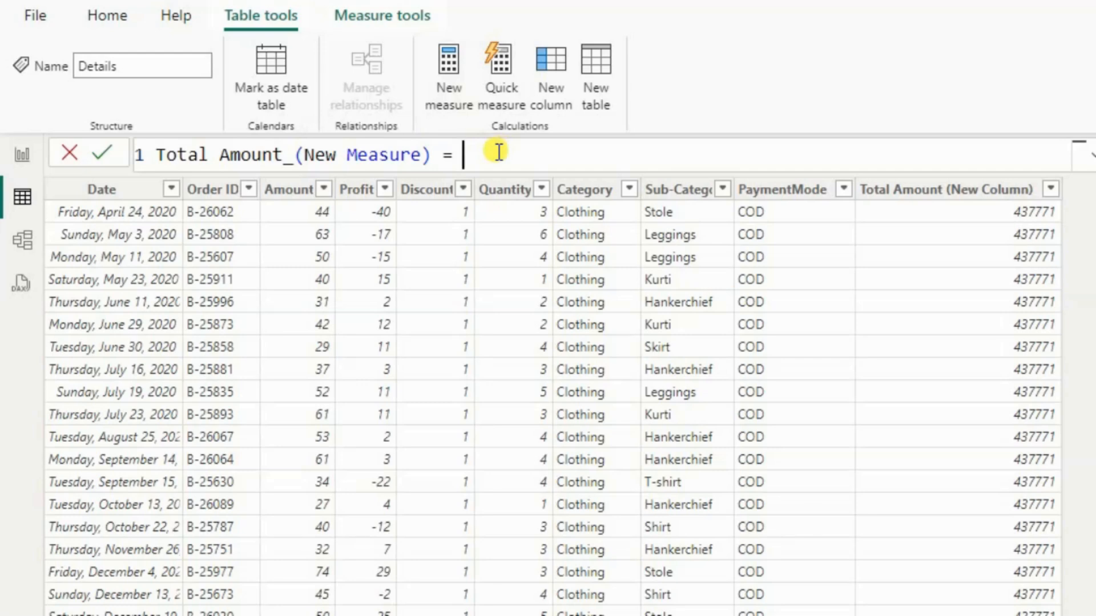
{"action": "type", "text": "cal"}
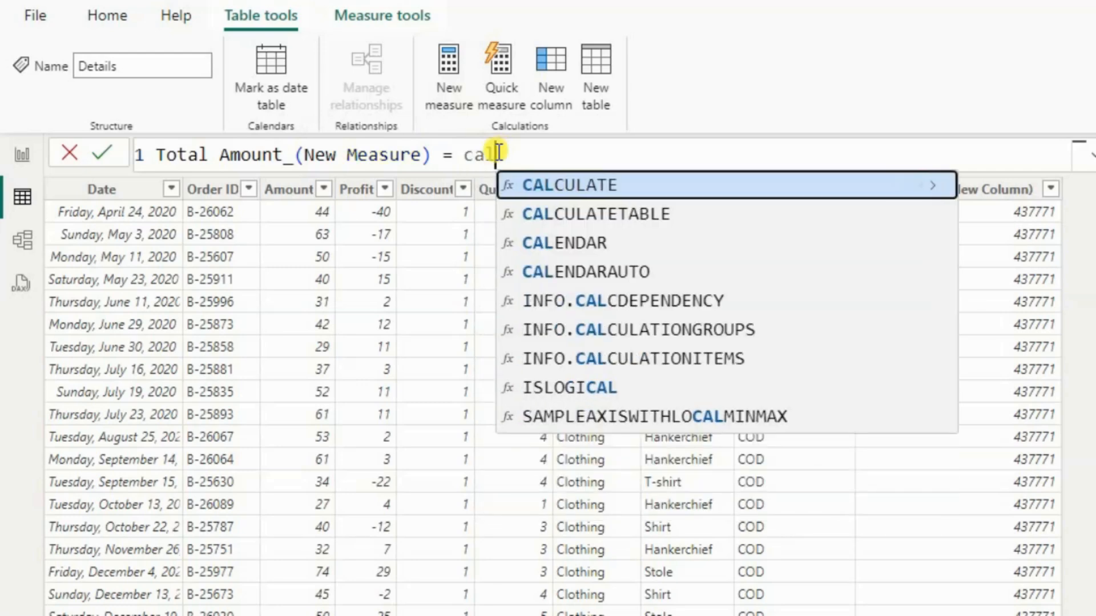
{"action": "left_click", "coordinate": [548, 186]}
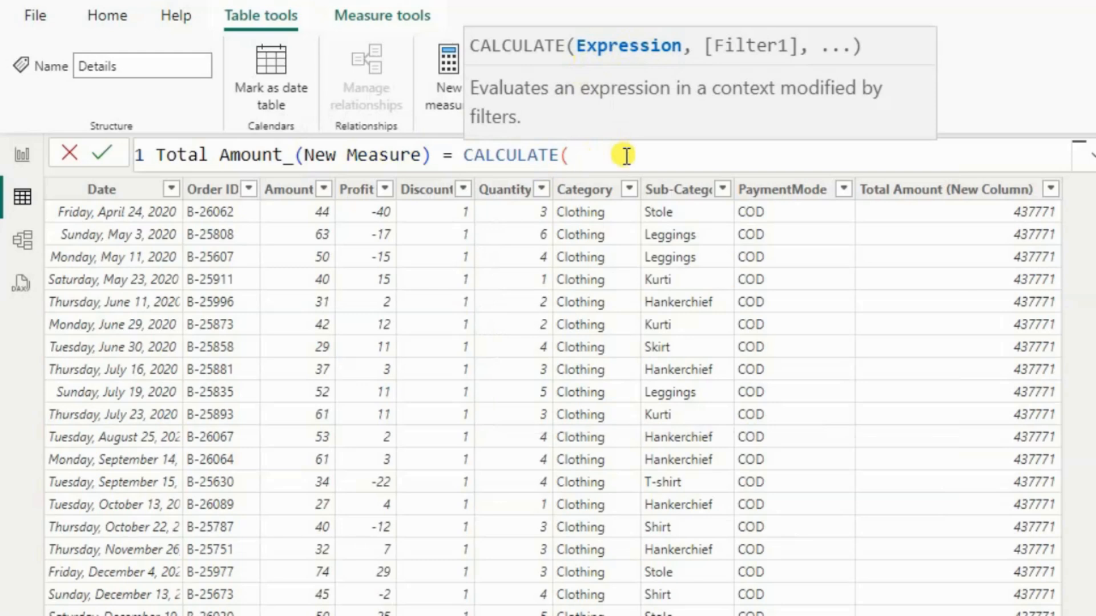
{"action": "type", "text": "sum"}
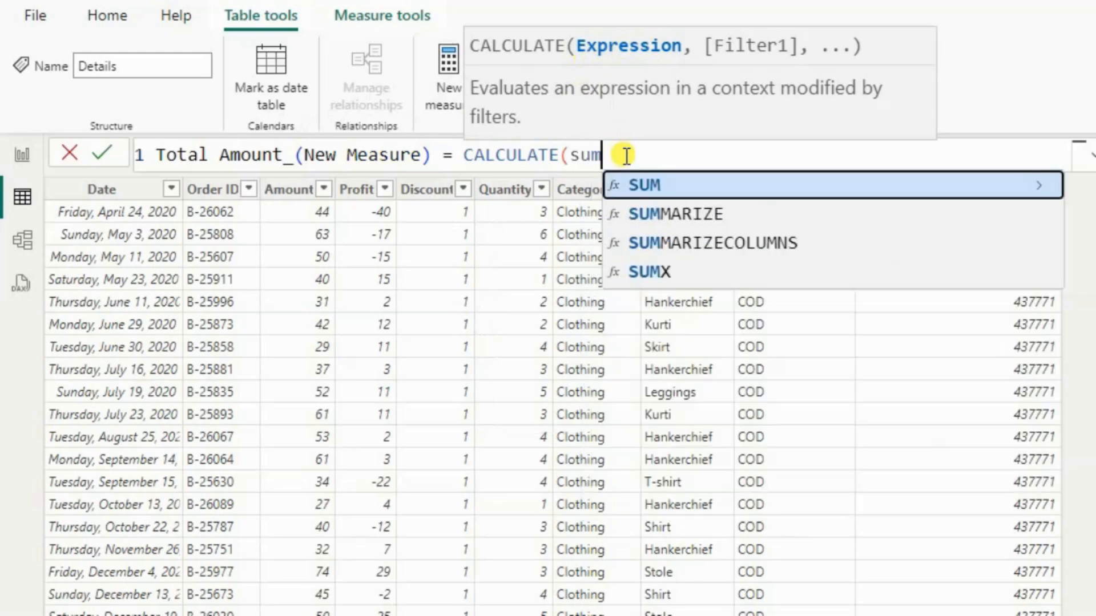
{"action": "key", "text": "Tab"}
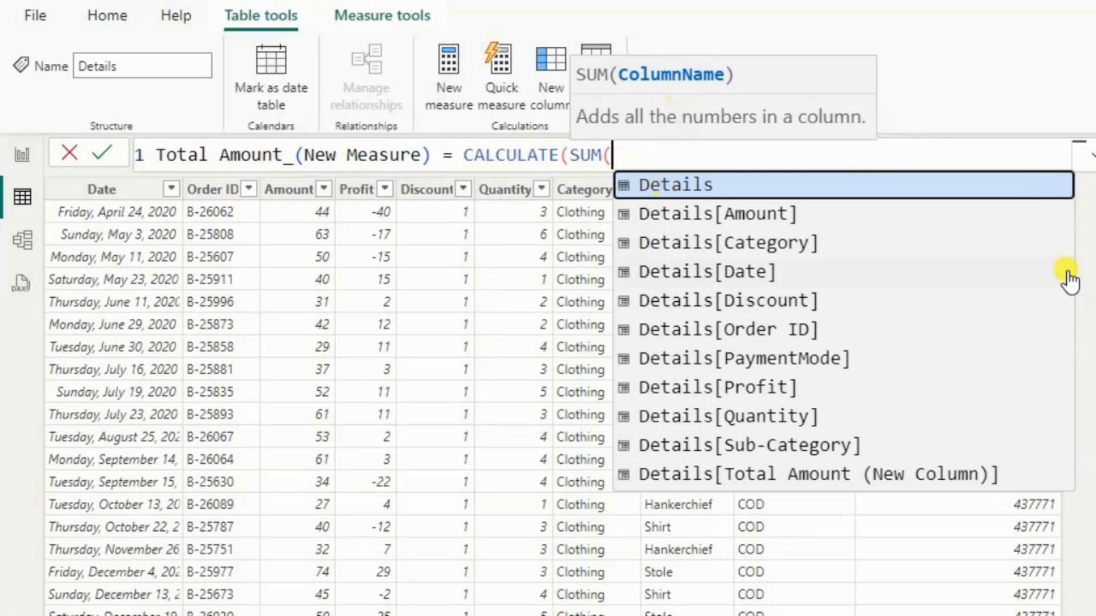
{"action": "type", "text": "["}
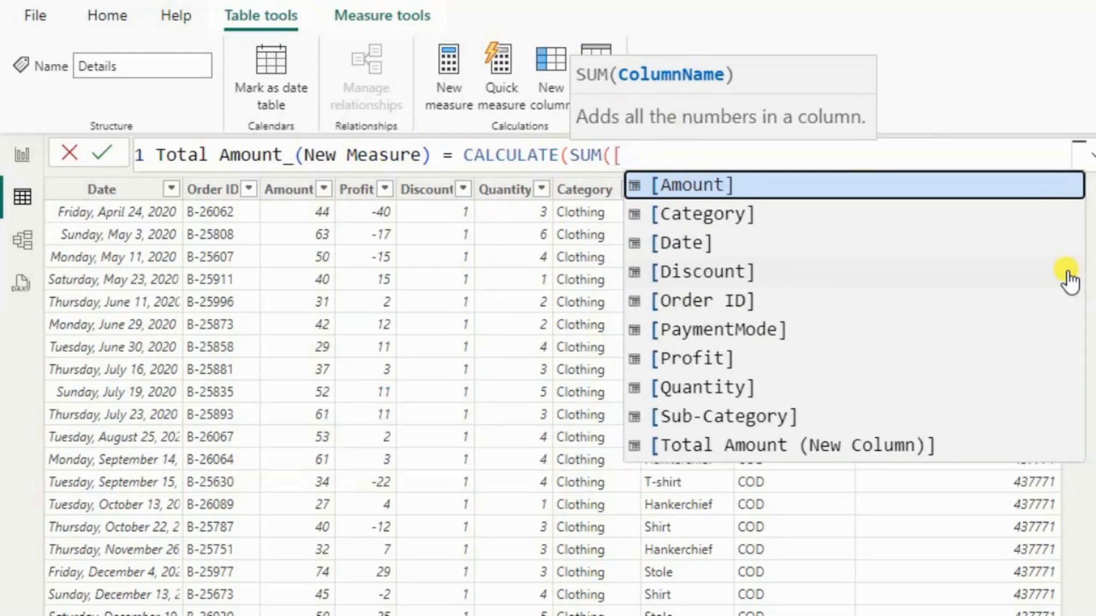
{"action": "key", "text": "BackSpace"}
{"action": "type", "text": "am"}
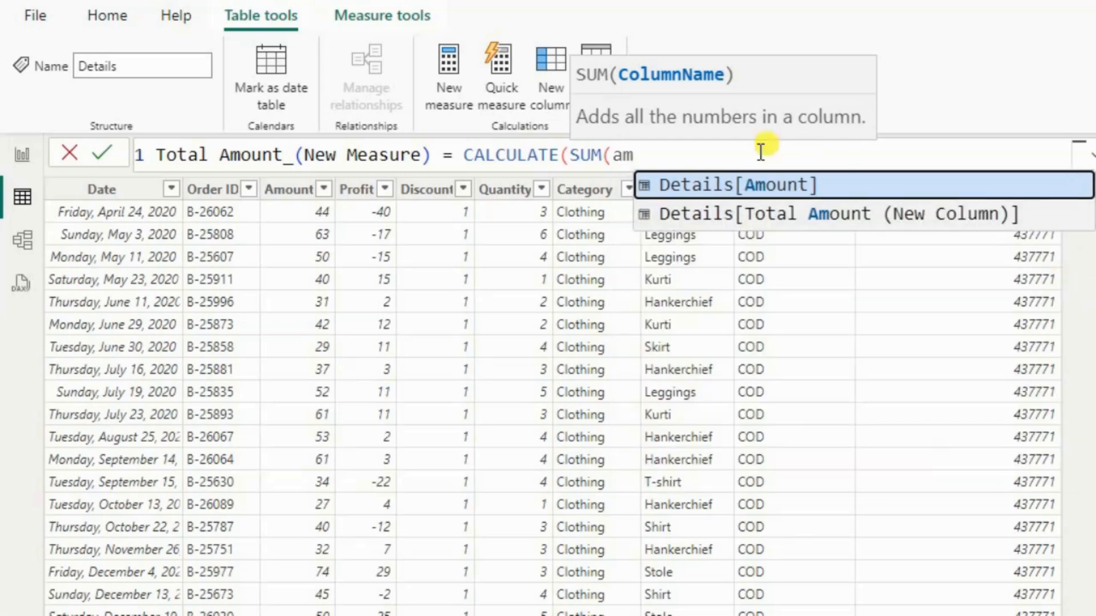
{"action": "left_click", "coordinate": [762, 185]}
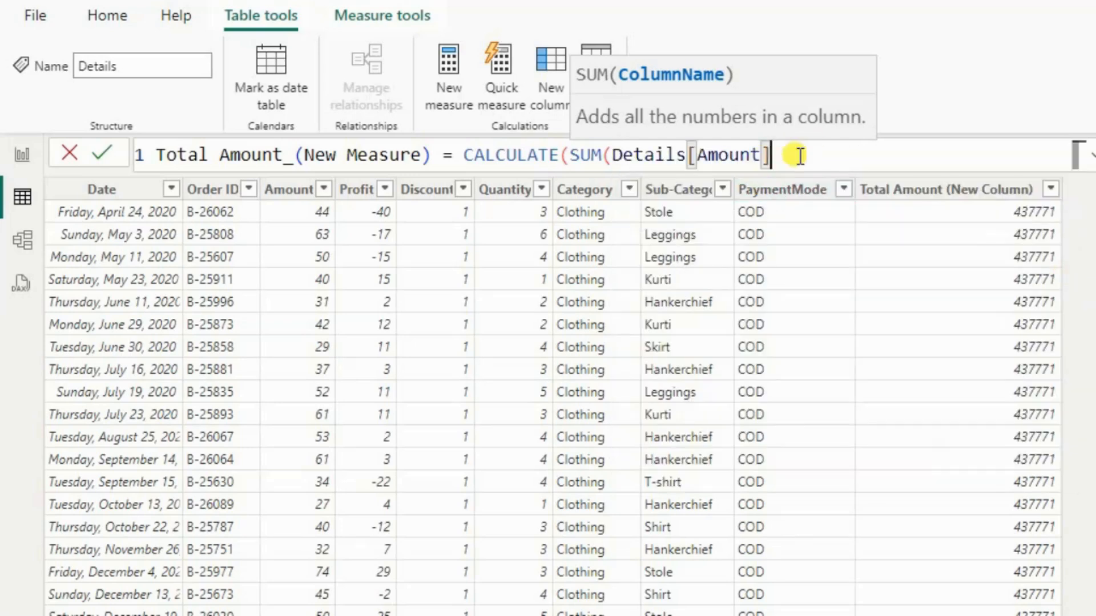
{"action": "type", "text": ")"}
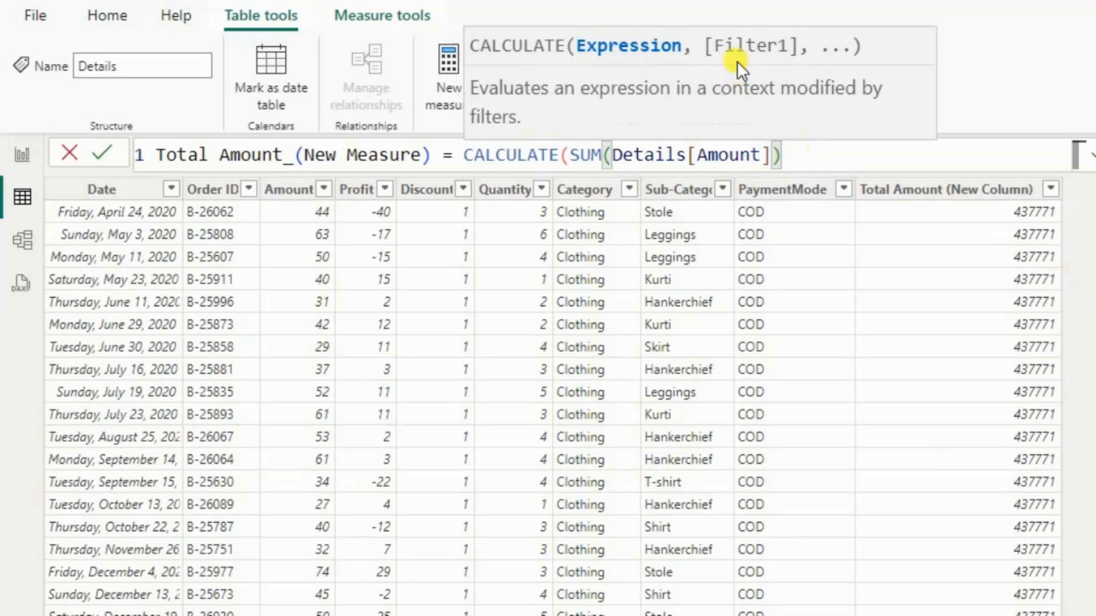
{"action": "type", "text": ")"}
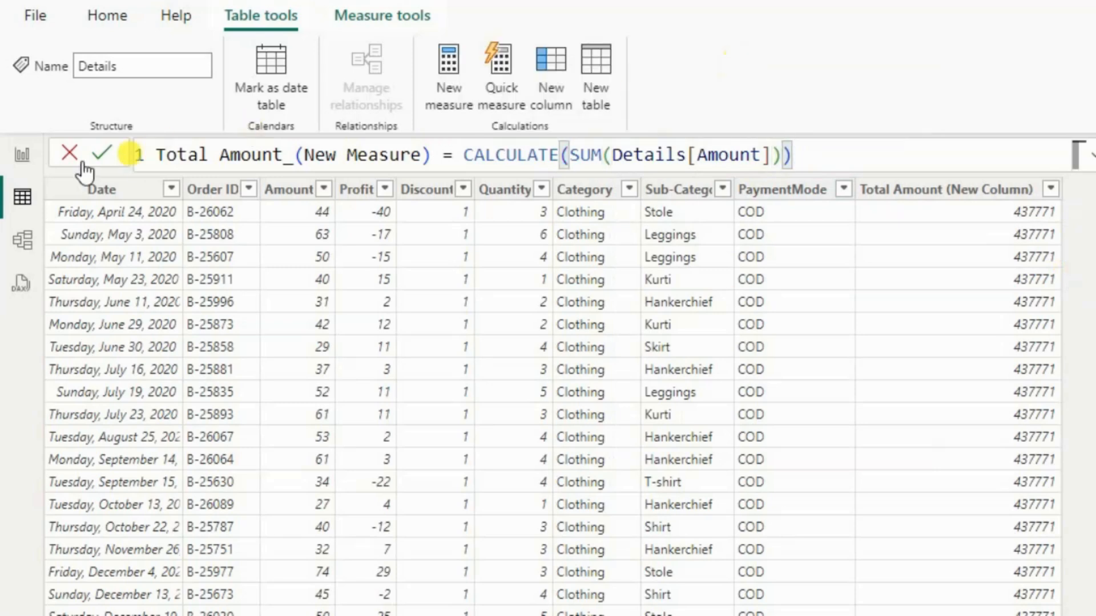
{"action": "left_click", "coordinate": [94, 153]}
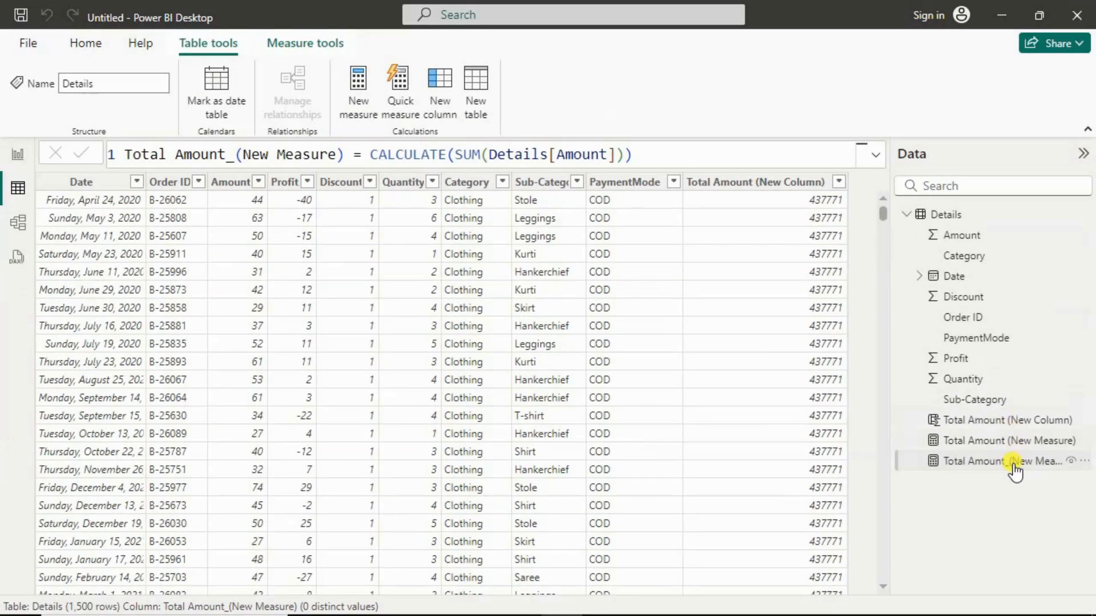
Delete the older measure Total Amount (New Measure), the one without the underscore, from the model
{"action": "left_click", "coordinate": [993, 440]}
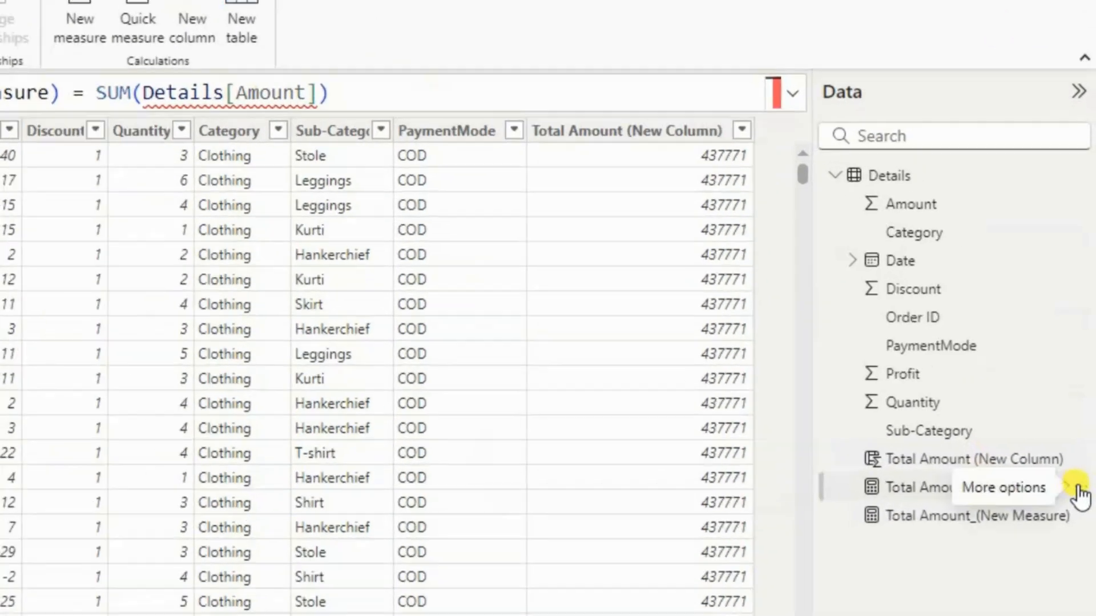
{"action": "left_click", "coordinate": [1080, 490]}
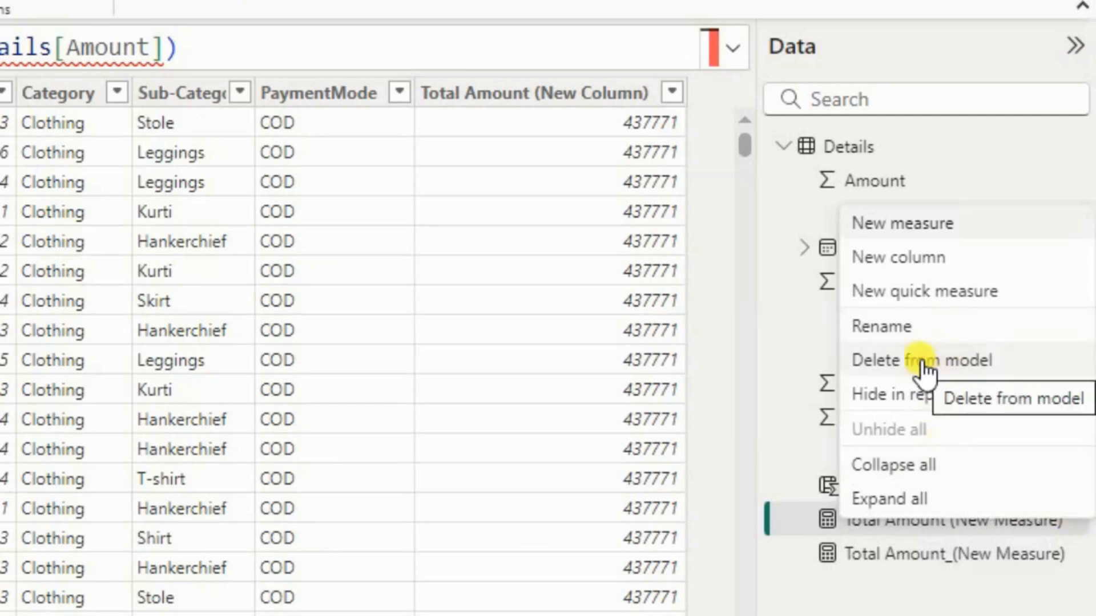
{"action": "left_click", "coordinate": [948, 360]}
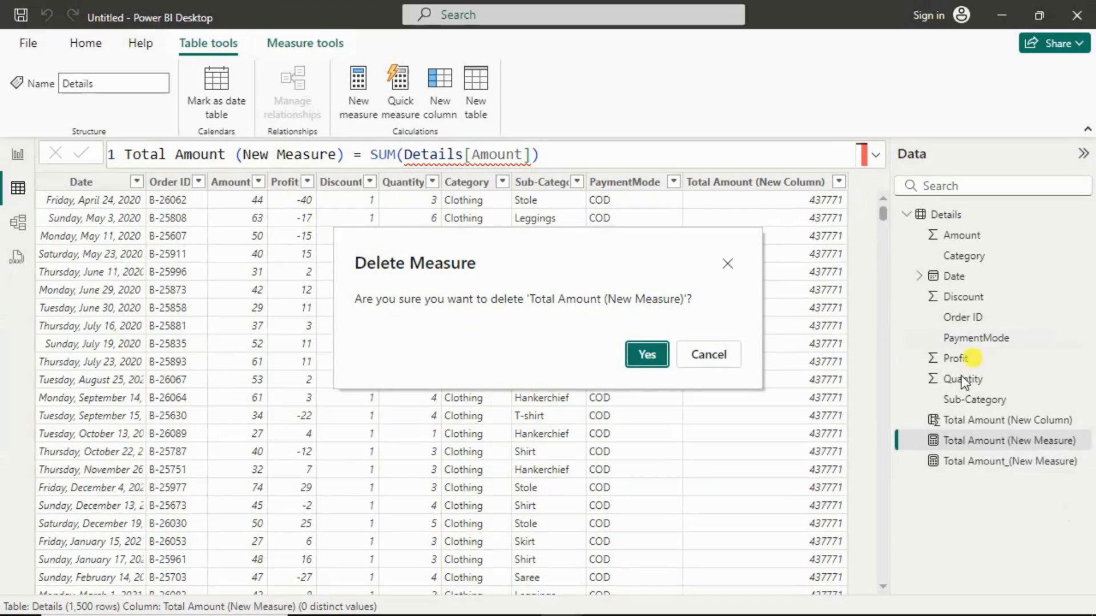
{"action": "left_click", "coordinate": [641, 354]}
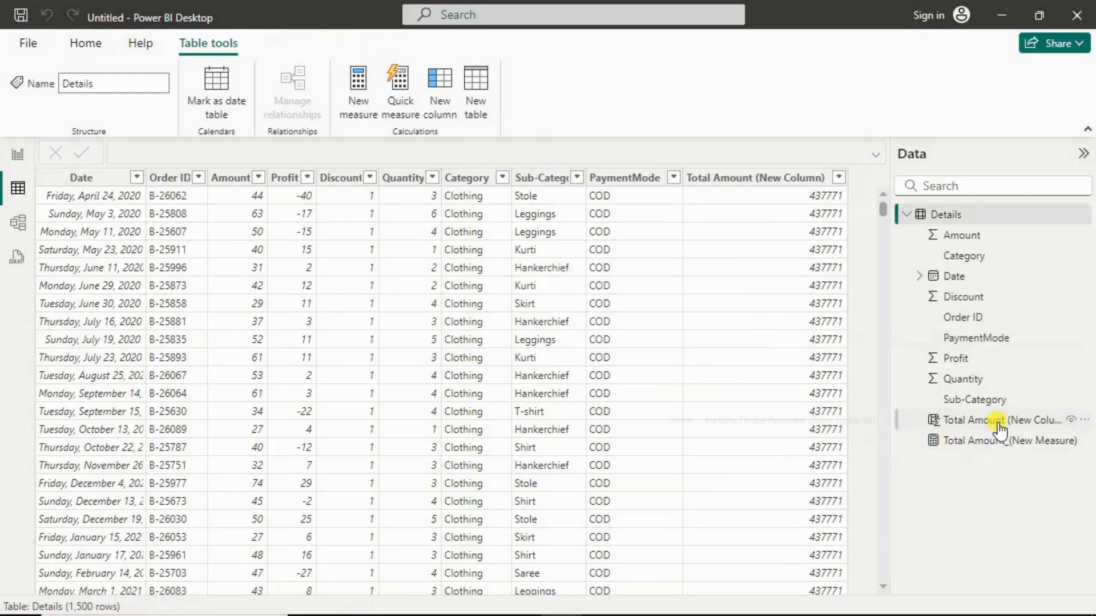
On the report page, insert a table visual showing Category and the Total Amount (New Column) field
{"action": "left_click", "coordinate": [17, 157]}
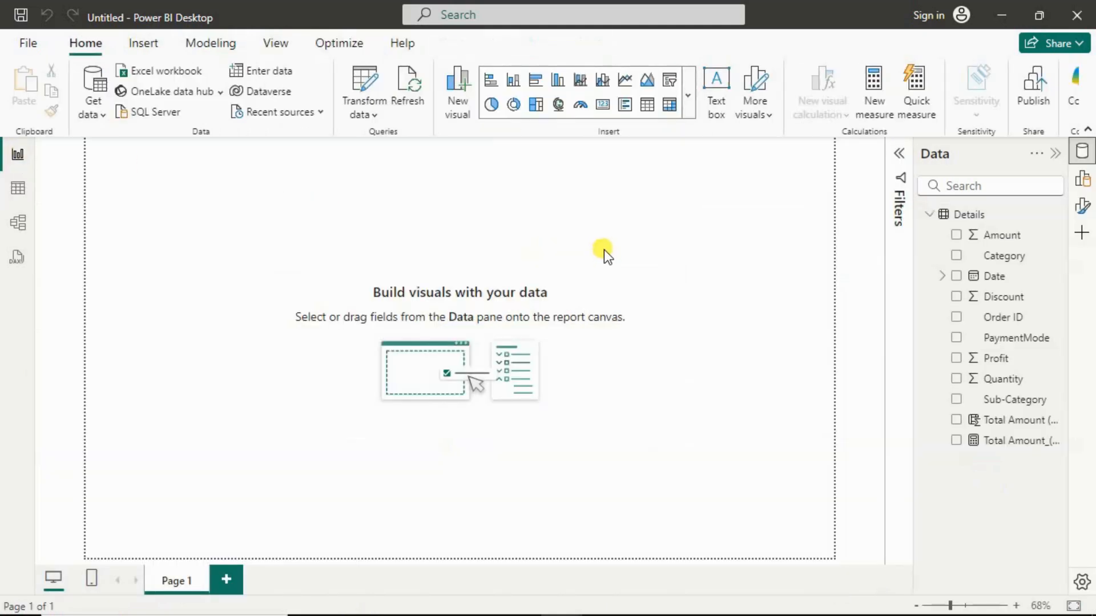
{"action": "left_click", "coordinate": [649, 112]}
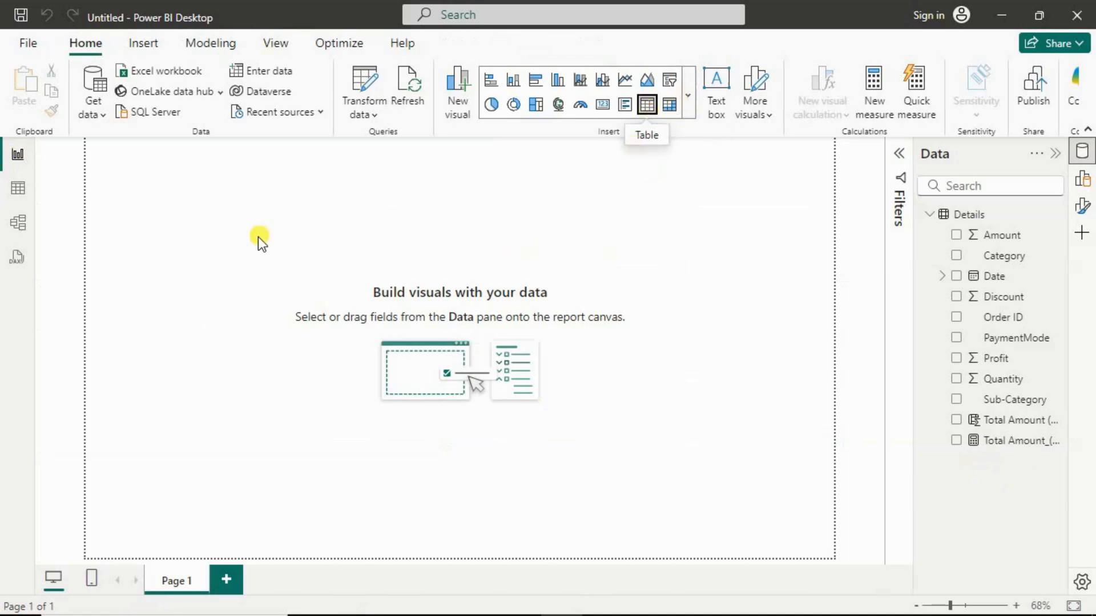
{"action": "left_click_drag", "start_coordinate": [221, 170], "coordinate": [319, 208]}
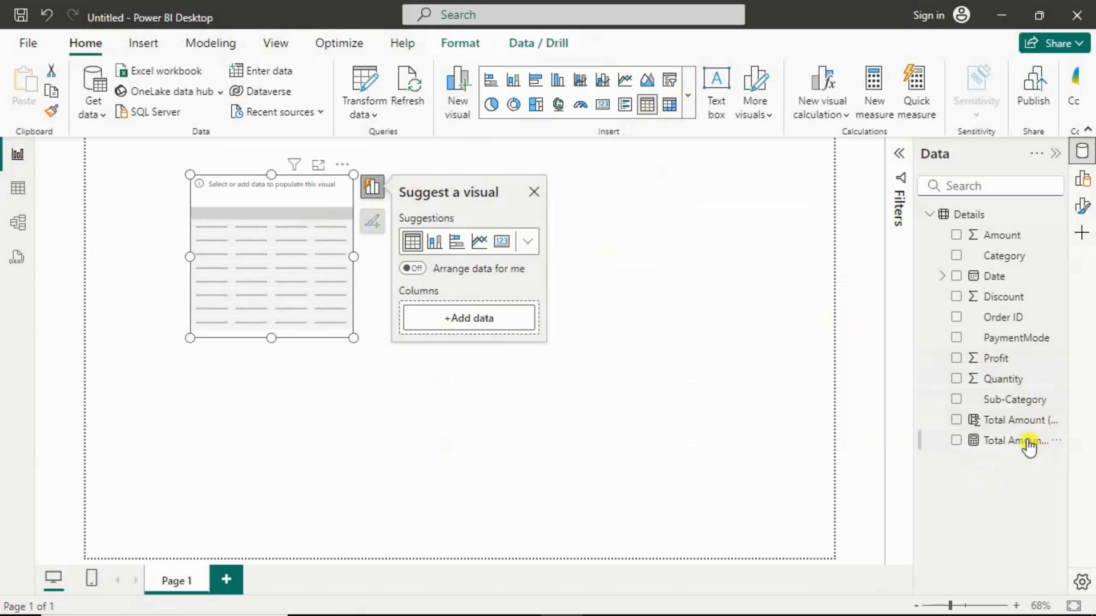
{"action": "left_click_drag", "start_coordinate": [1009, 252], "coordinate": [838, 394]}
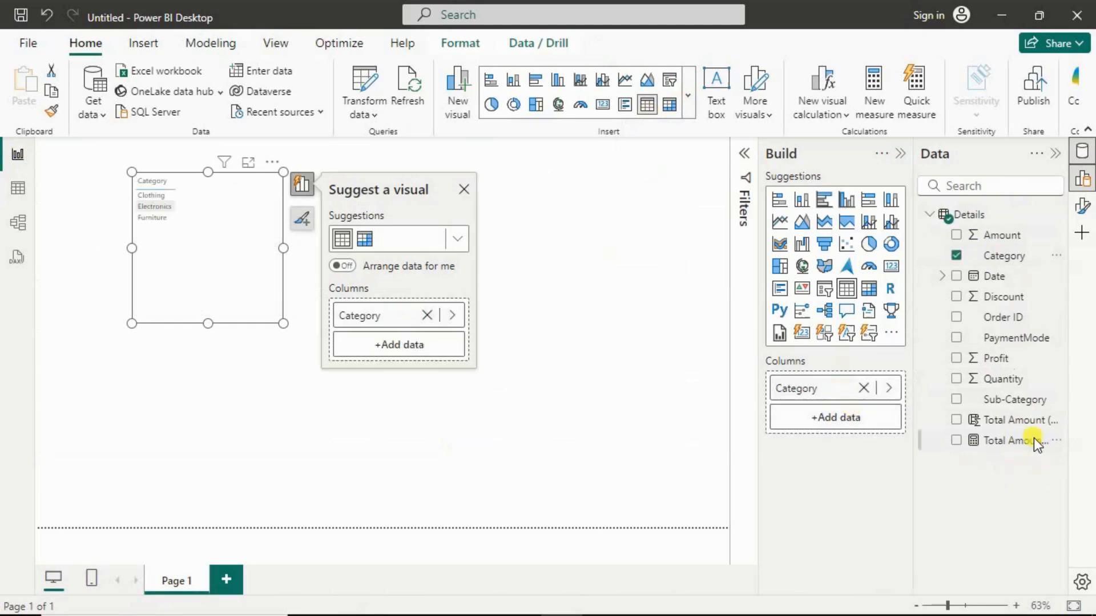
{"action": "left_click_drag", "start_coordinate": [1022, 421], "coordinate": [869, 413]}
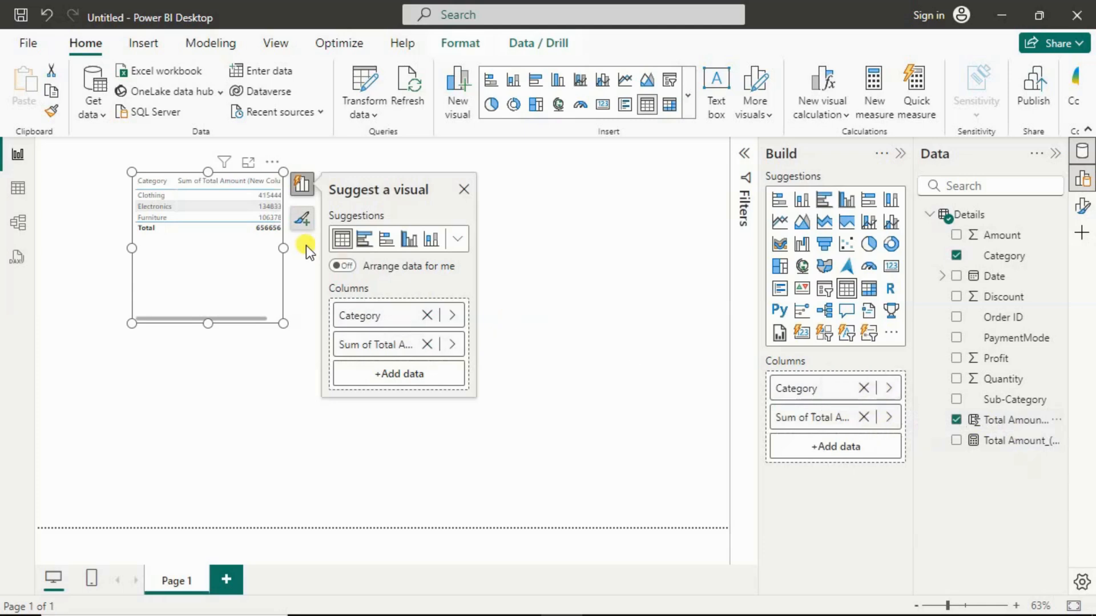
Format the table visual's values in bold with a font size of 15
{"action": "left_click", "coordinate": [302, 219]}
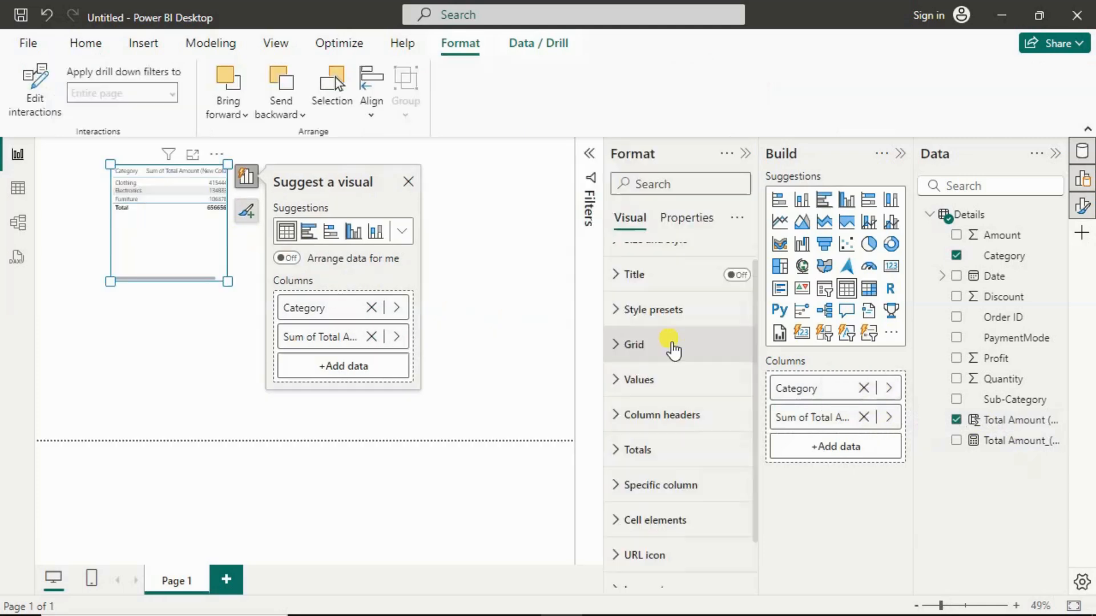
{"action": "left_click", "coordinate": [625, 403]}
{"action": "scroll", "coordinate": [665, 432], "scroll_direction": "down", "scroll_amount": 2}
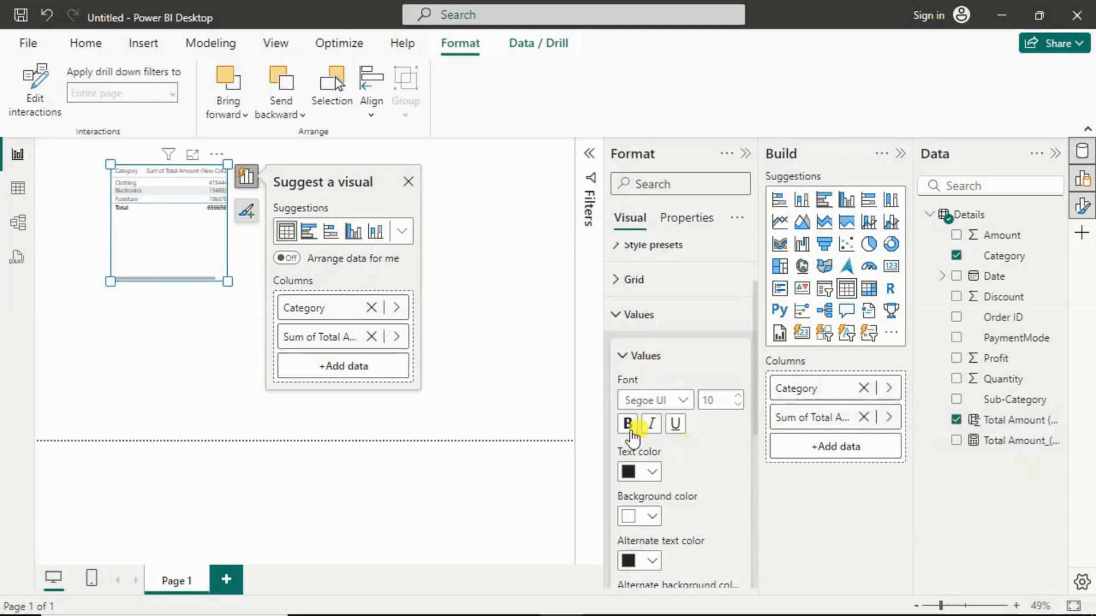
{"action": "left_click", "coordinate": [628, 424]}
{"action": "left_click", "coordinate": [738, 396]}
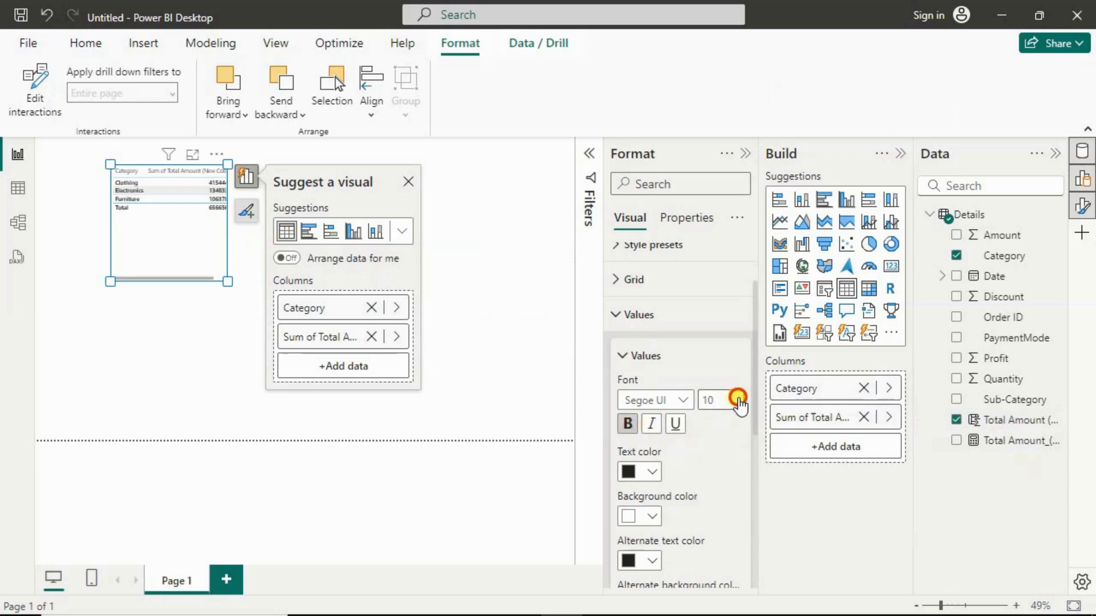
{"action": "scroll", "coordinate": [740, 399], "scroll_direction": "down", "scroll_amount": 2}
{"action": "left_click", "coordinate": [737, 311]}
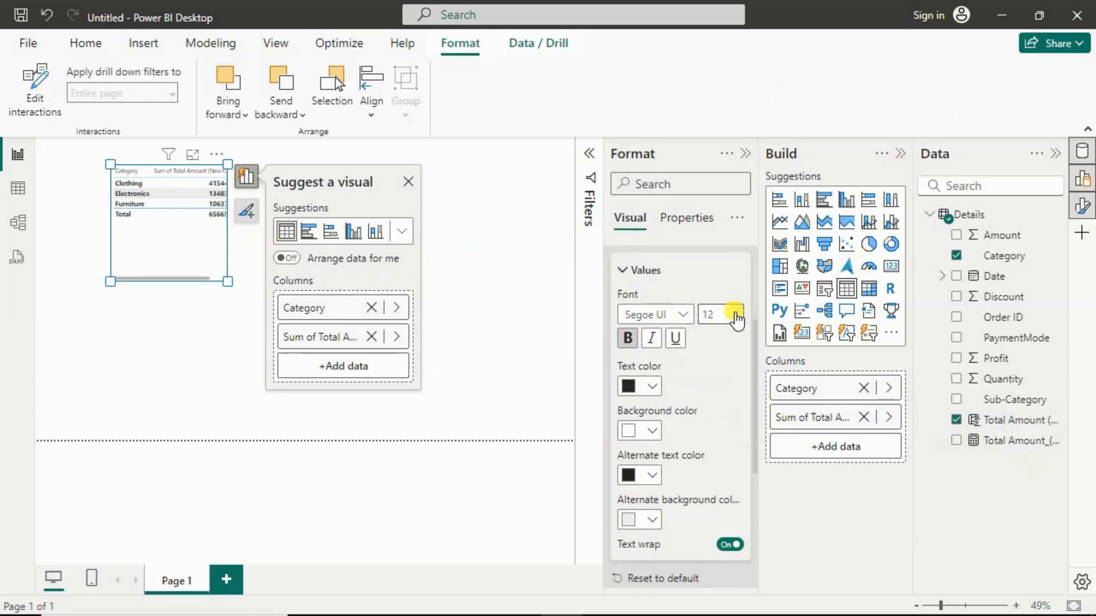
{"action": "left_click", "coordinate": [736, 317]}
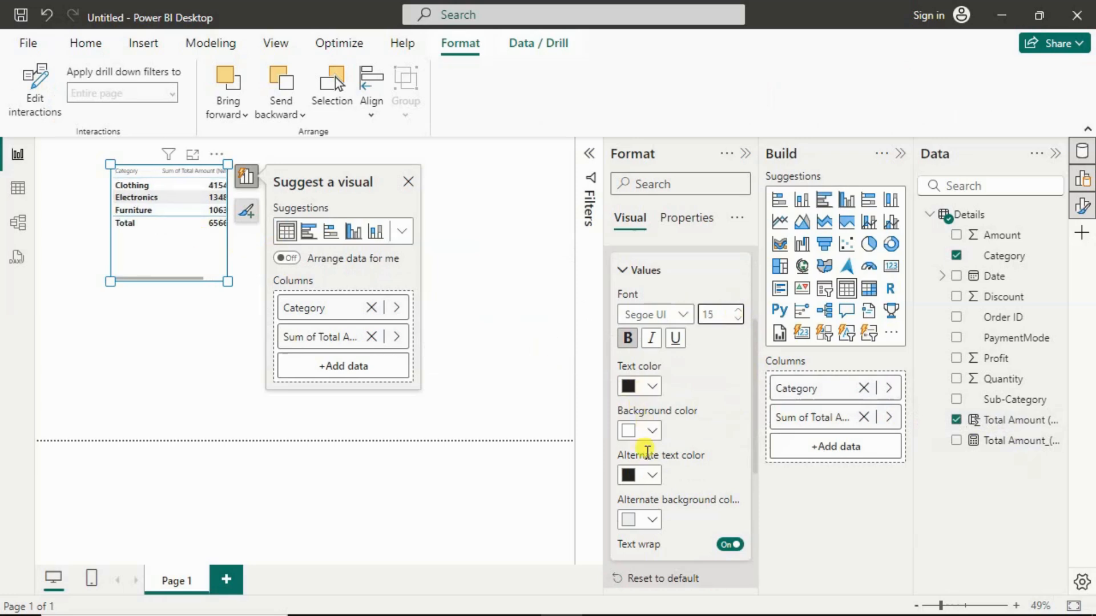
Enlarge the table visual so both columns fit, and format its column headers in bold with a font size of 15
{"action": "scroll", "coordinate": [676, 492], "scroll_direction": "down", "scroll_amount": 2}
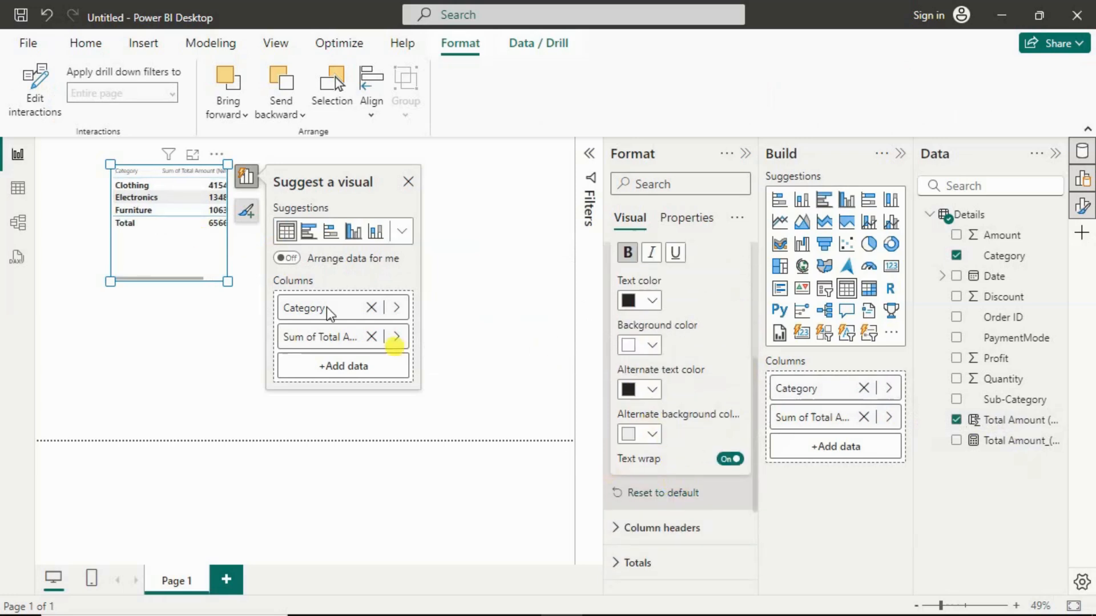
{"action": "left_click_drag", "start_coordinate": [229, 282], "coordinate": [317, 313]}
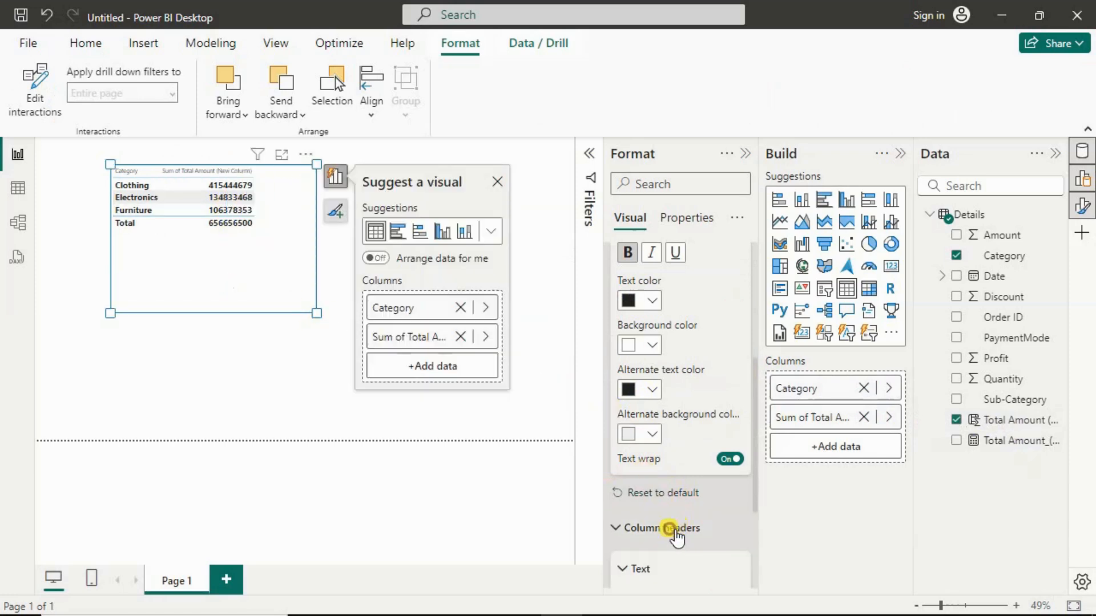
{"action": "left_click", "coordinate": [680, 535]}
{"action": "left_click", "coordinate": [626, 467]}
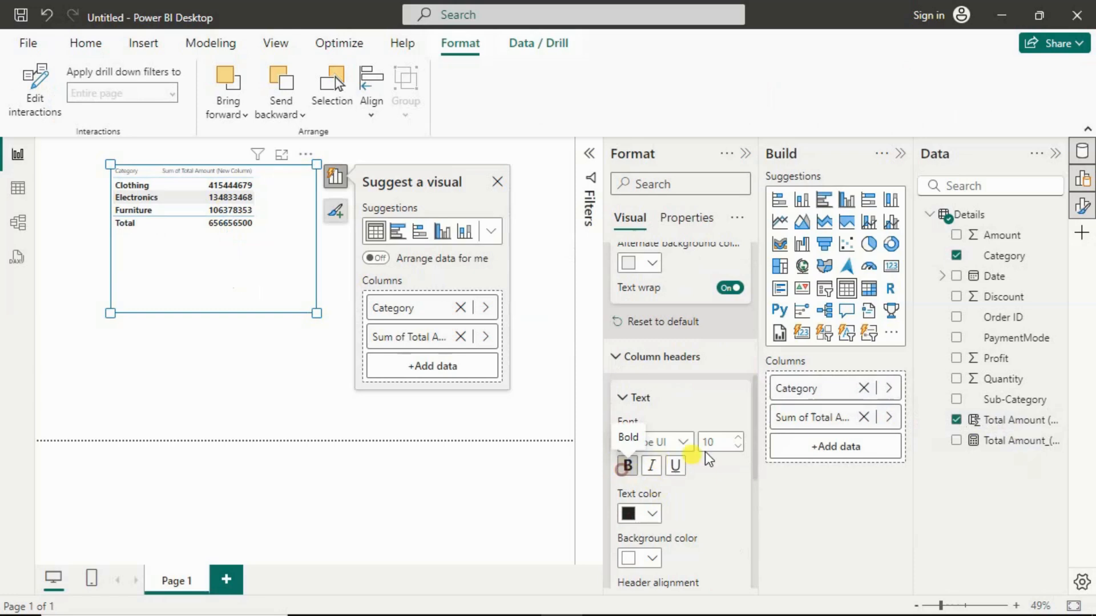
{"action": "left_click", "coordinate": [721, 442]}
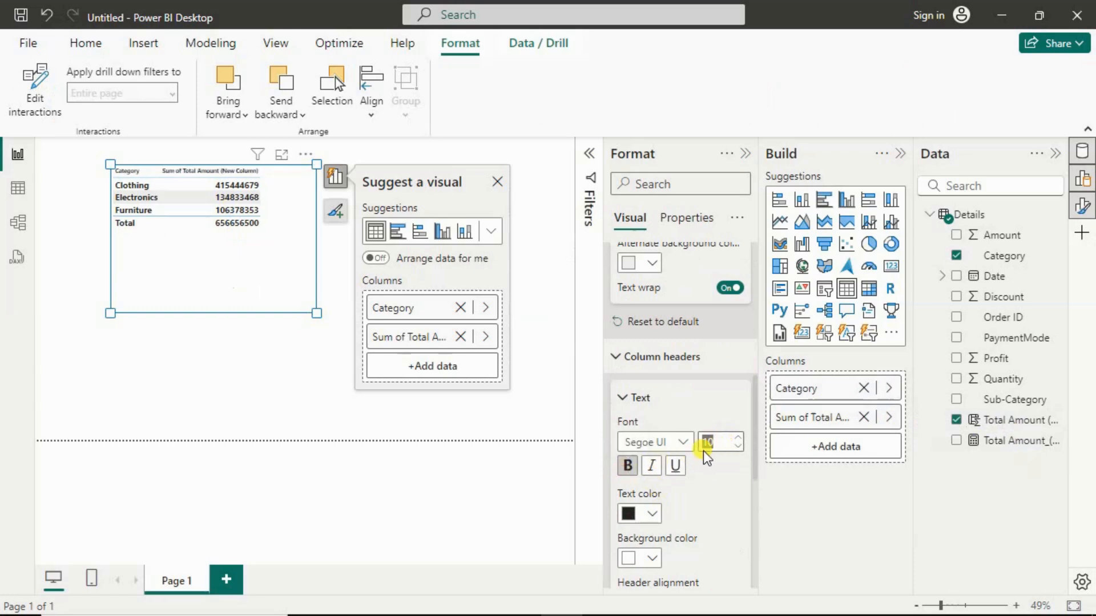
{"action": "left_click", "coordinate": [710, 474]}
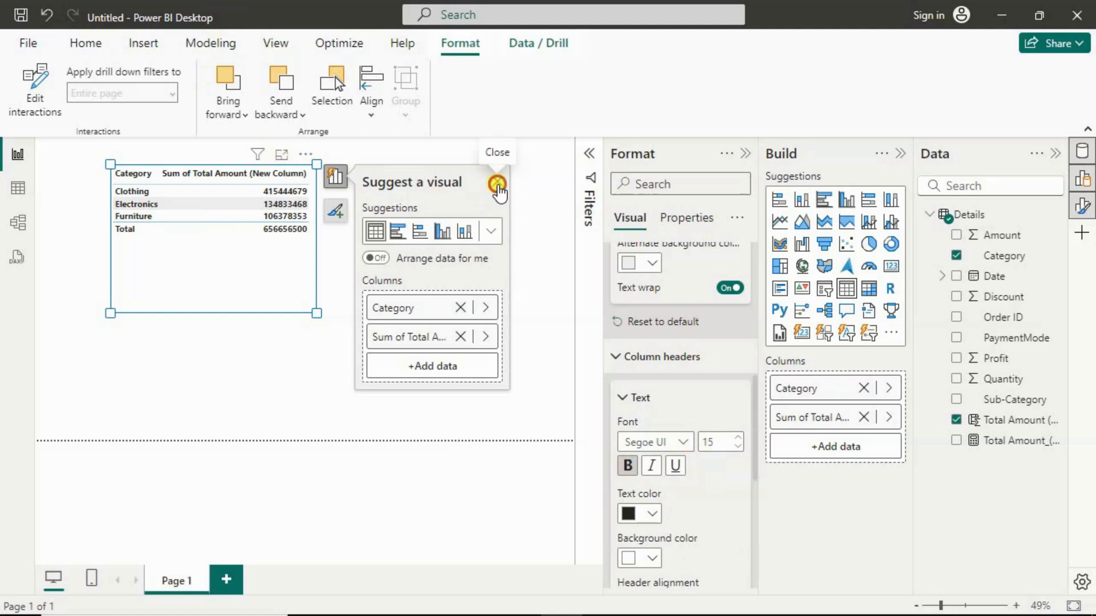
{"action": "left_click", "coordinate": [497, 181]}
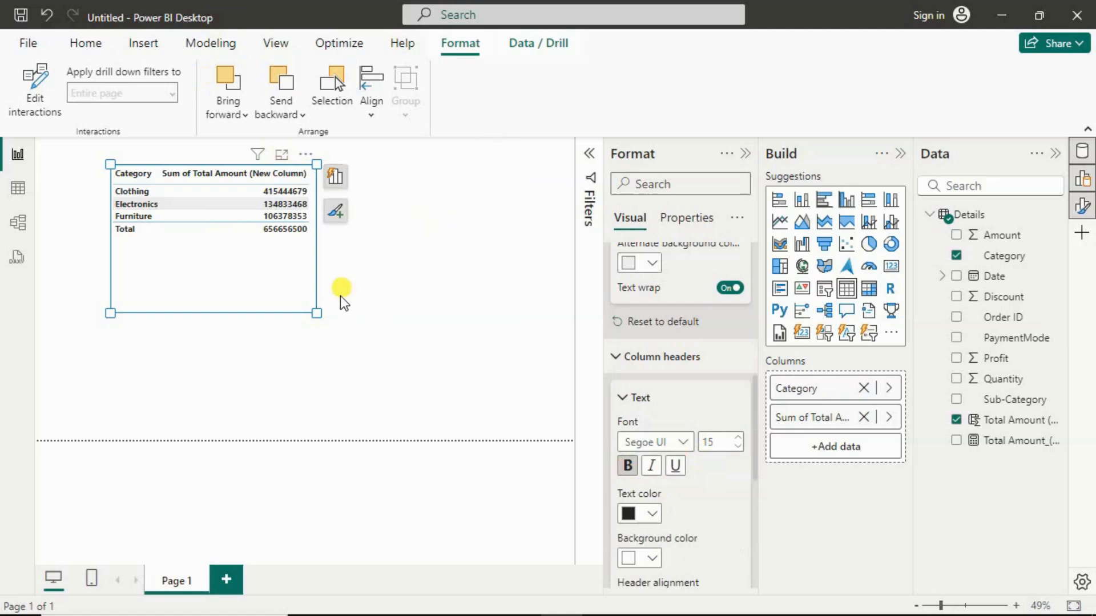
{"action": "left_click", "coordinate": [740, 156]}
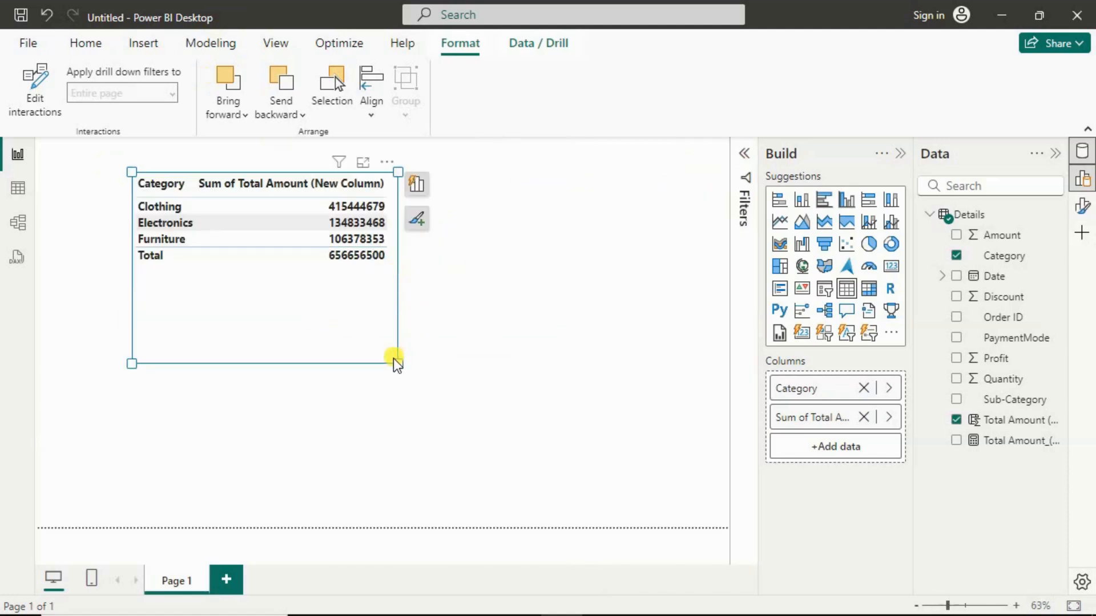
Make the table visual wider and shorter, and move it to the upper-left corner of the report page
{"action": "left_click_drag", "start_coordinate": [376, 346], "coordinate": [410, 309]}
{"action": "left_click_drag", "start_coordinate": [413, 201], "coordinate": [340, 192]}
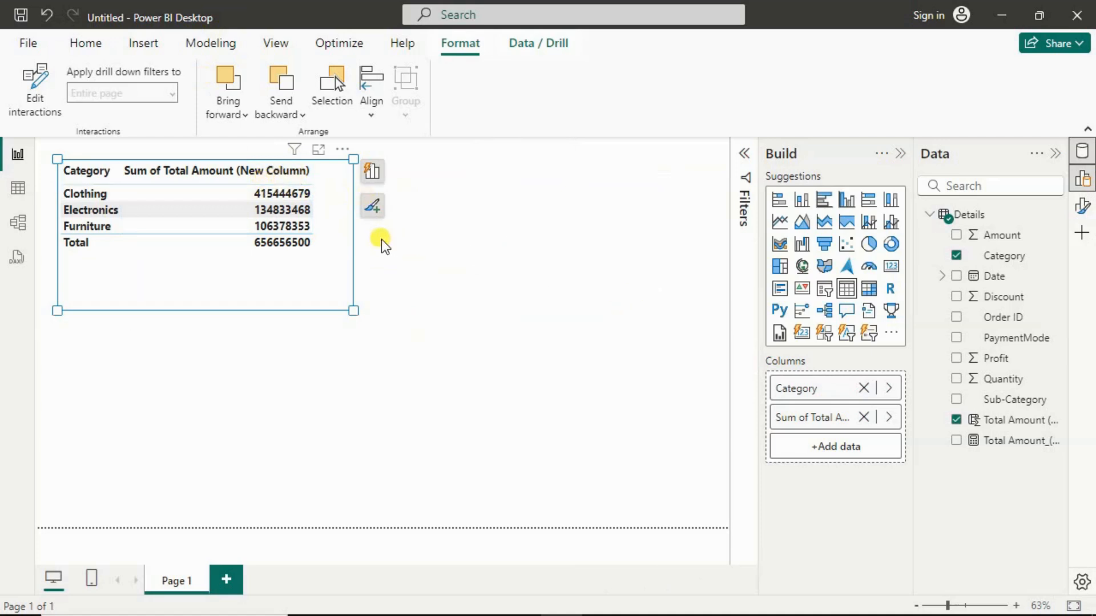
Place a copy of the table beside the original and replace its Total Amount (New Column) field with the Total Amount_(New Measure) measure
{"action": "key", "text": "ctrl+v"}
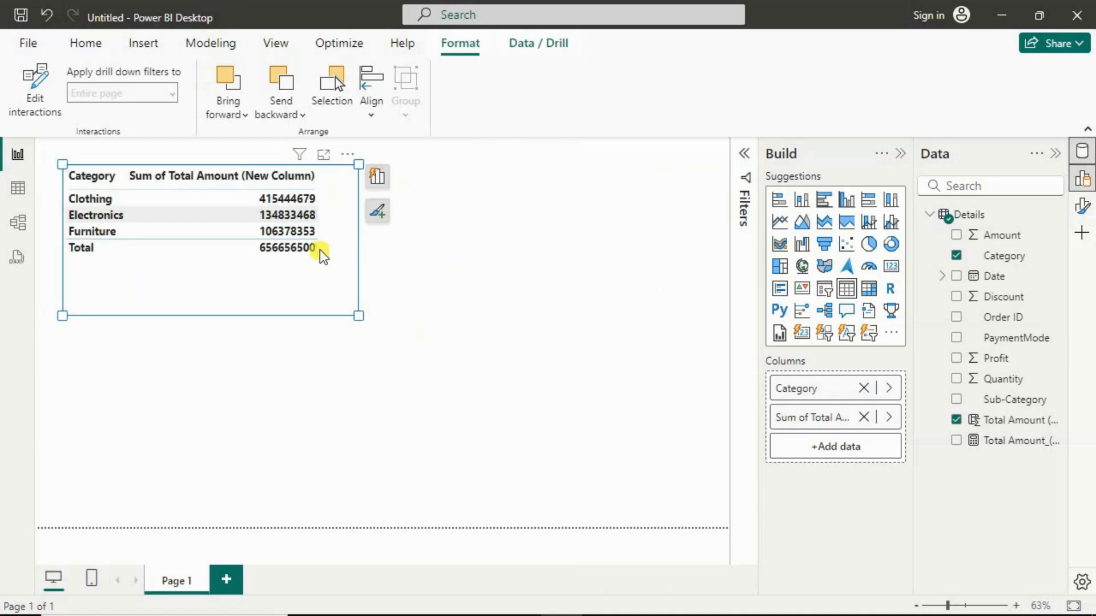
{"action": "left_click_drag", "start_coordinate": [330, 277], "coordinate": [628, 276]}
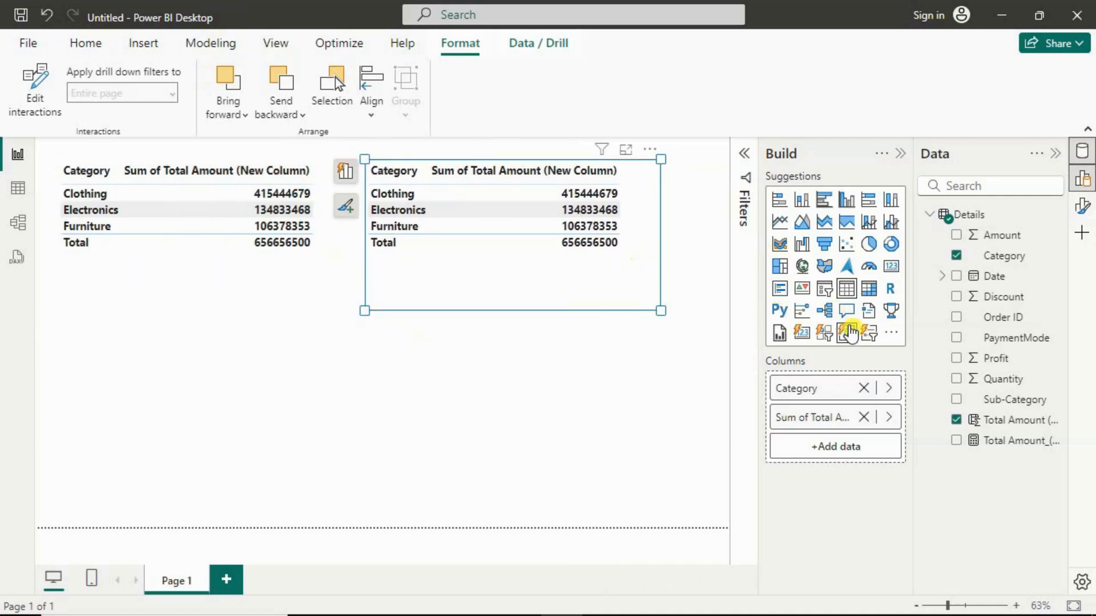
{"action": "left_click", "coordinate": [867, 419]}
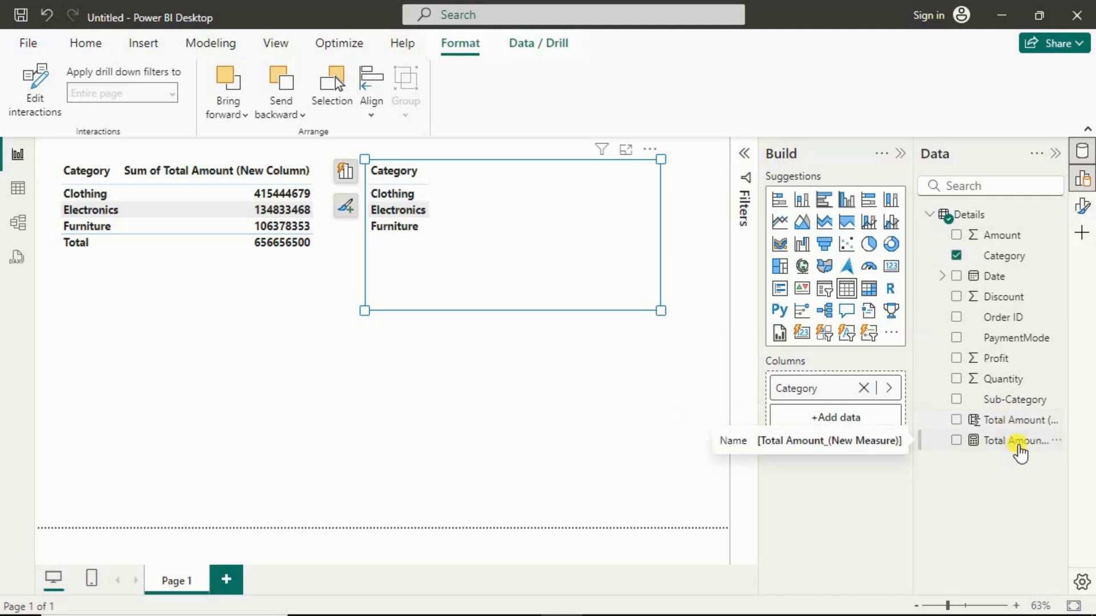
{"action": "left_click_drag", "start_coordinate": [1017, 448], "coordinate": [893, 422]}
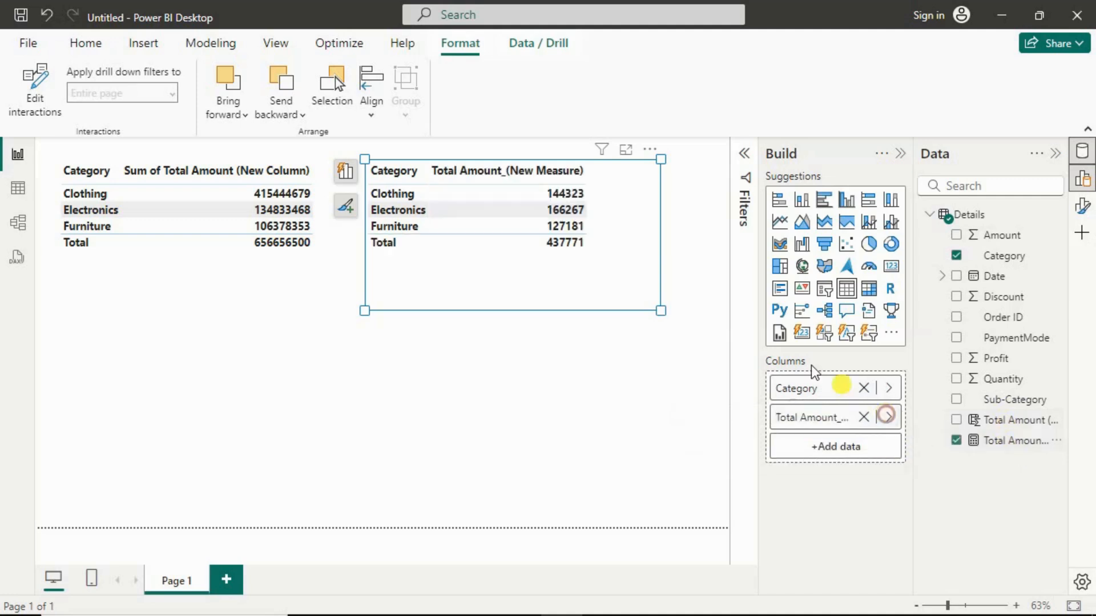
Turn on the visual border for both the New Column table and the New Measure table
{"action": "left_click", "coordinate": [298, 293]}
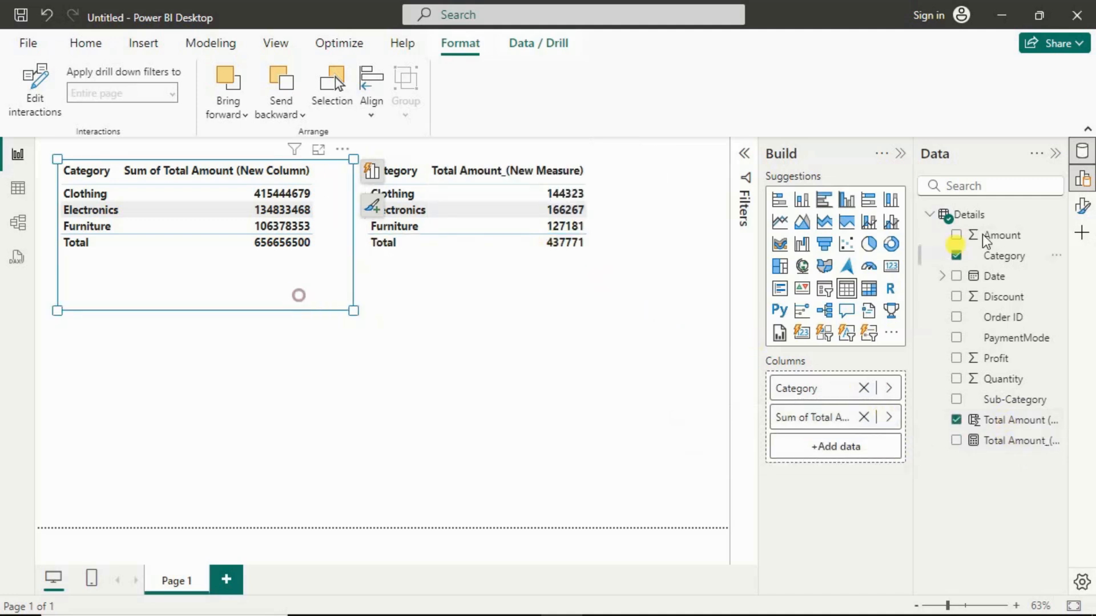
{"action": "left_click", "coordinate": [1086, 212]}
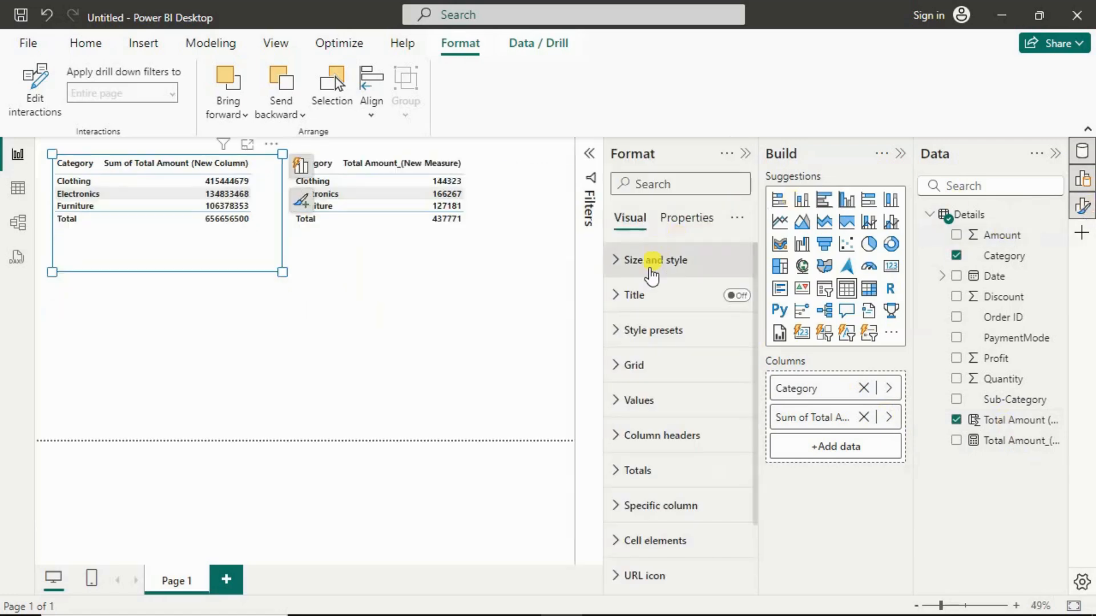
{"action": "left_click", "coordinate": [643, 262]}
{"action": "scroll", "coordinate": [682, 411], "scroll_direction": "down", "scroll_amount": 4}
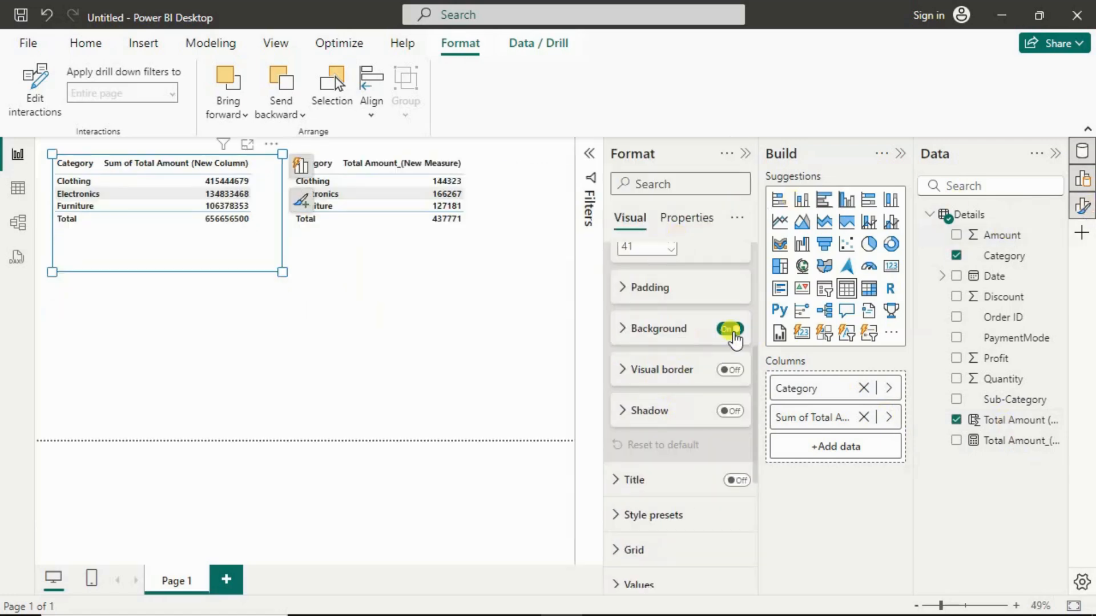
{"action": "left_click", "coordinate": [727, 369]}
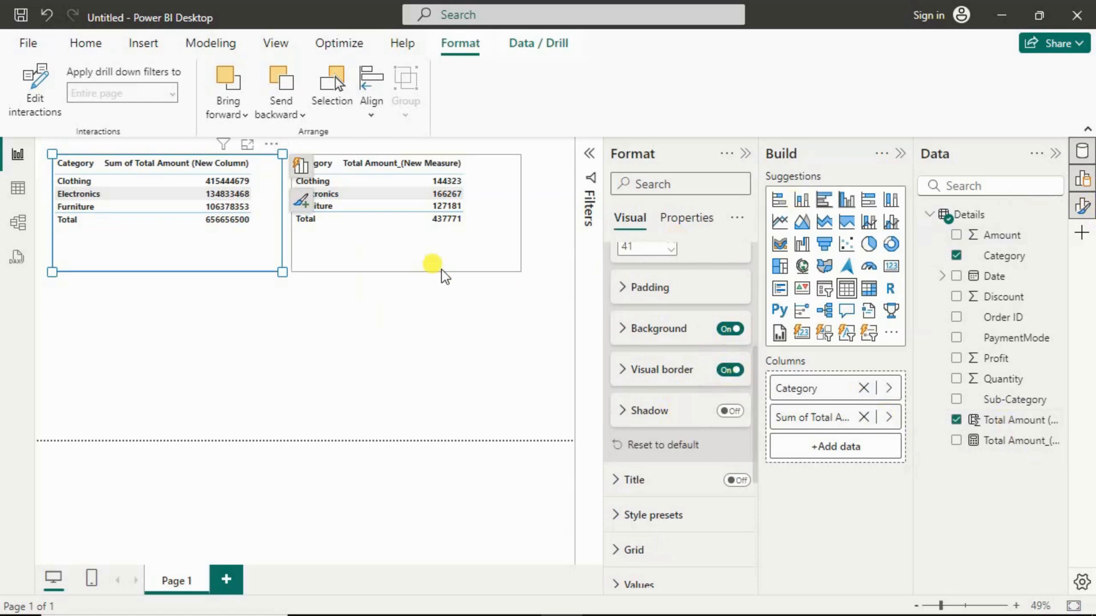
{"action": "left_click", "coordinate": [378, 243]}
{"action": "left_click", "coordinate": [728, 370]}
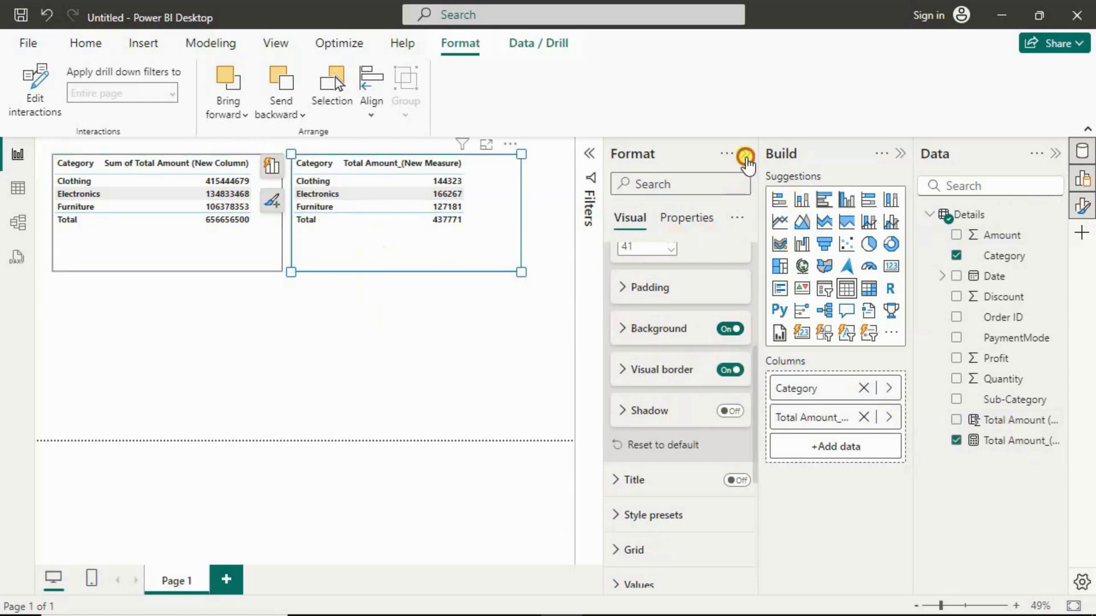
{"action": "left_click", "coordinate": [744, 157]}
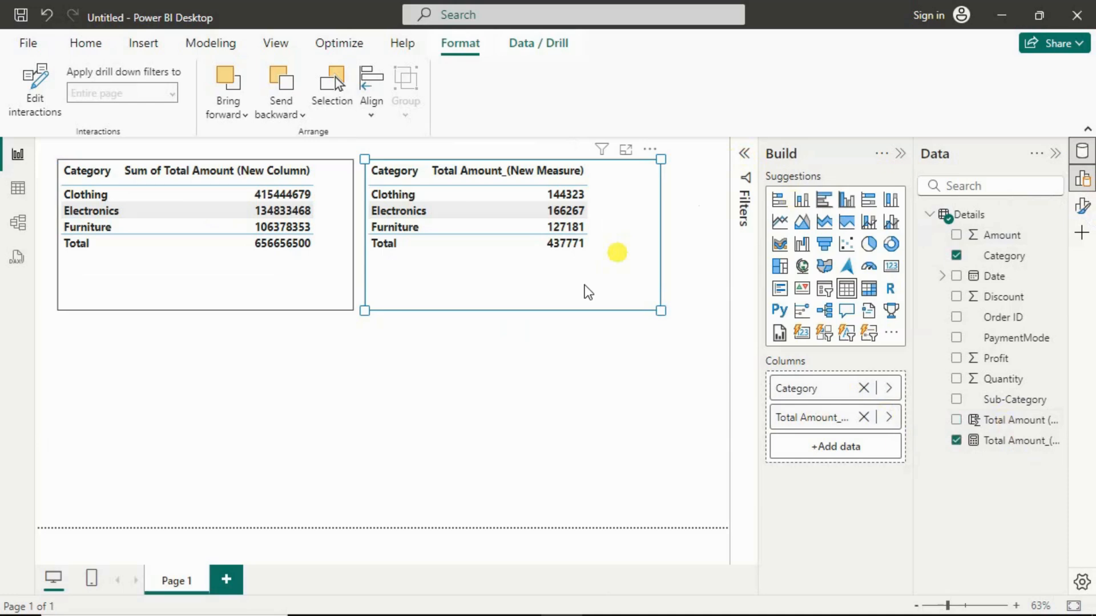
Insert a card visual below the tables showing the Total Amount_(New Measure) measure
{"action": "left_click", "coordinate": [636, 353]}
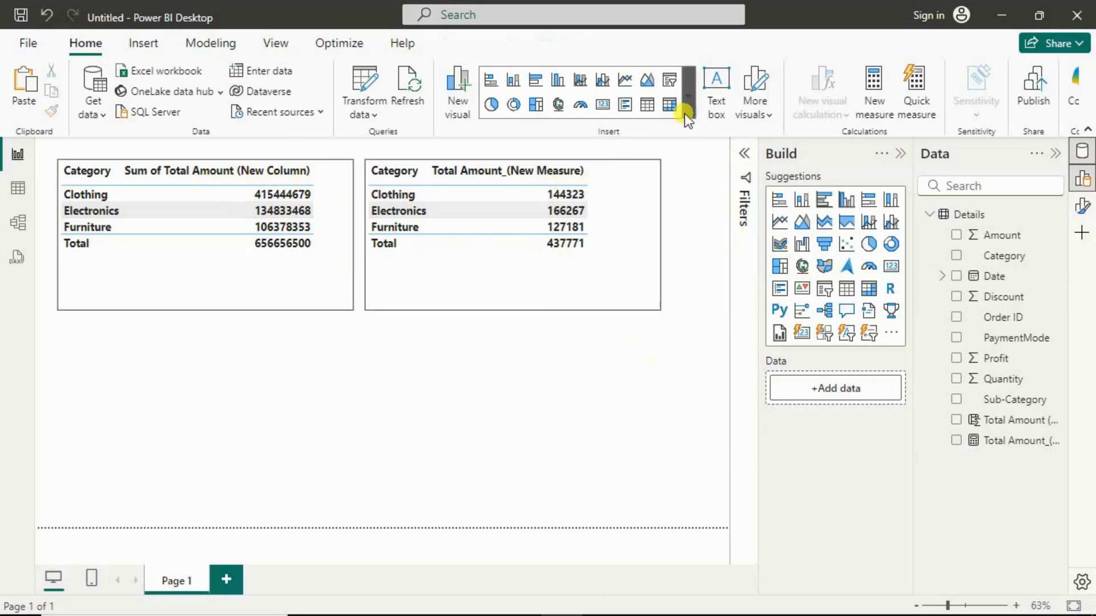
{"action": "left_click", "coordinate": [604, 105]}
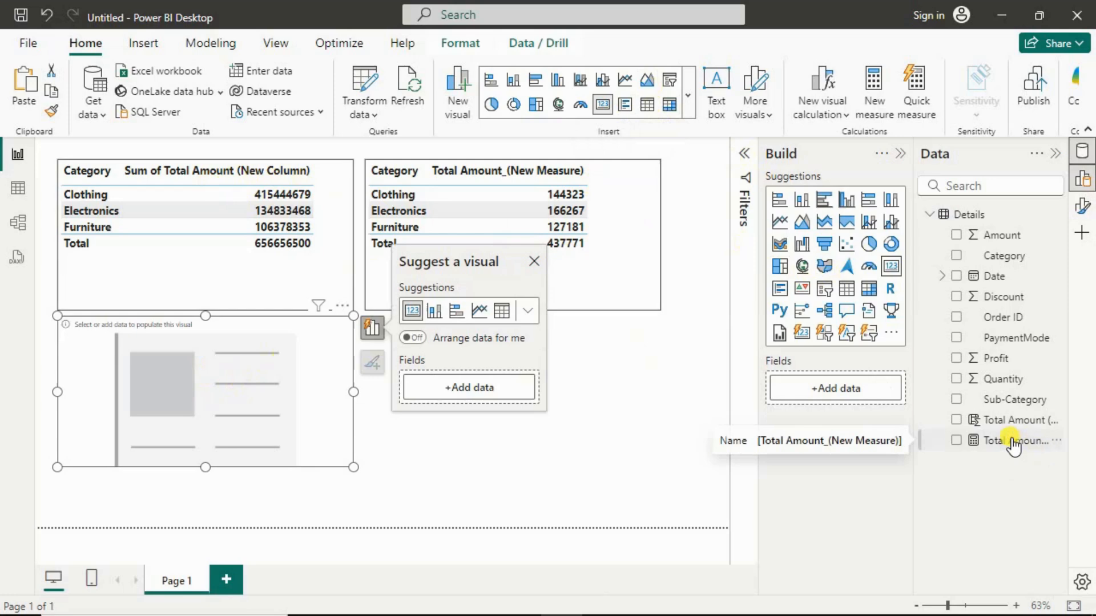
{"action": "left_click_drag", "start_coordinate": [1017, 442], "coordinate": [249, 395]}
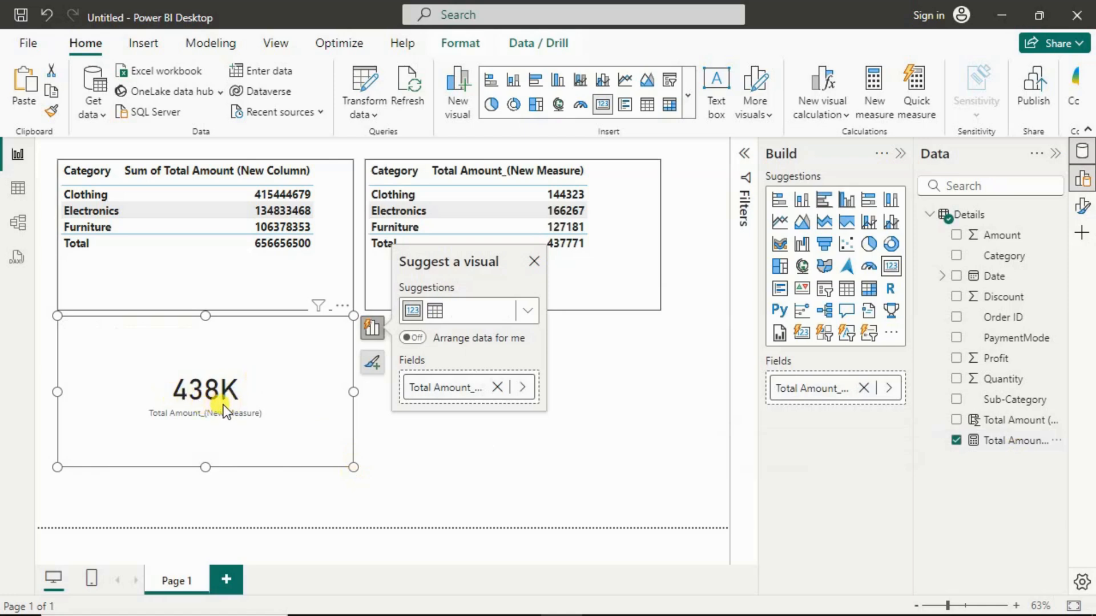
Set the display units of the card's callout value to None
{"action": "double_click", "coordinate": [307, 358]}
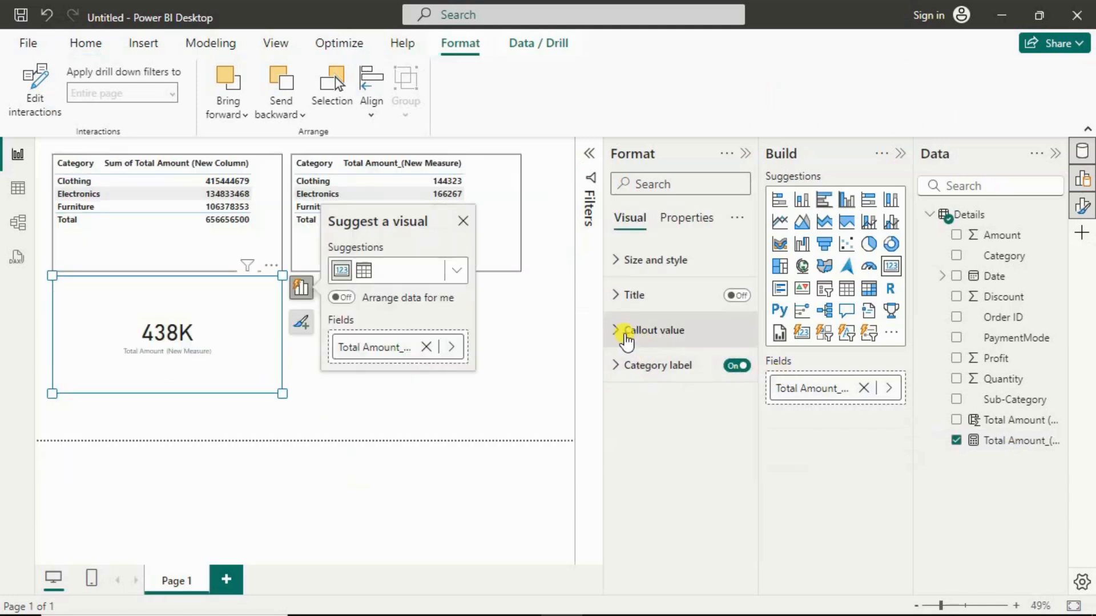
{"action": "left_click", "coordinate": [622, 331]}
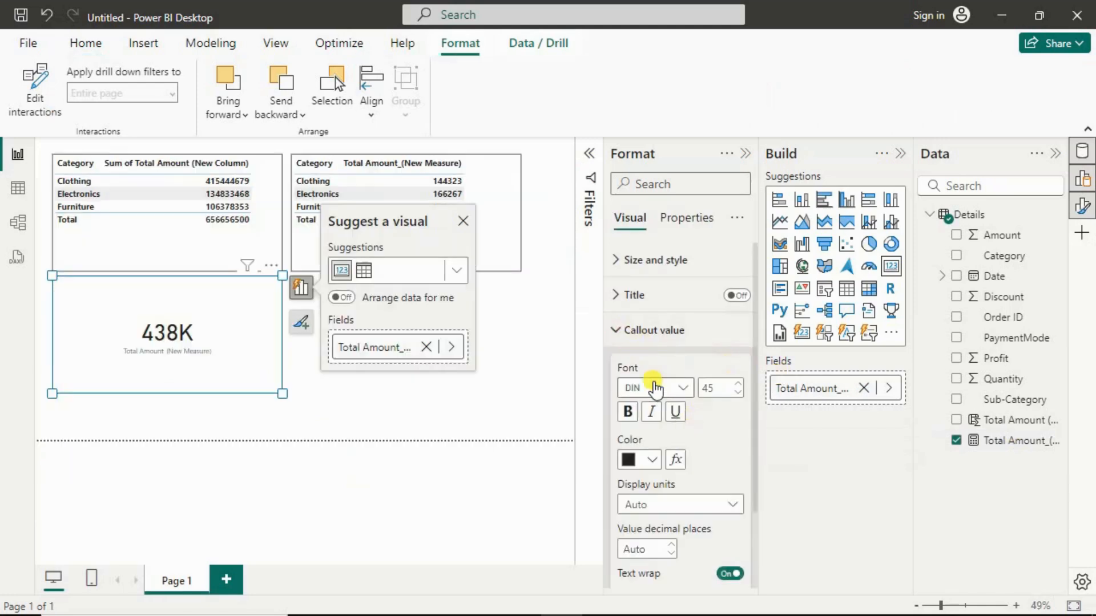
{"action": "scroll", "coordinate": [681, 437], "scroll_direction": "down", "scroll_amount": 1}
{"action": "scroll", "coordinate": [681, 436], "scroll_direction": "down", "scroll_amount": 1}
{"action": "left_click", "coordinate": [662, 421]}
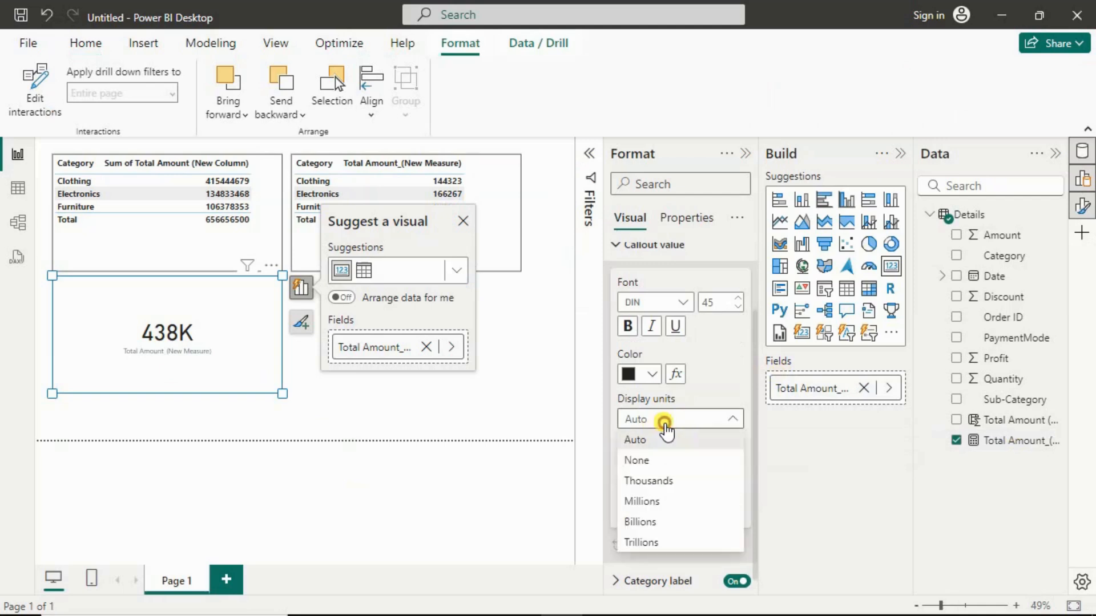
{"action": "left_click", "coordinate": [661, 457]}
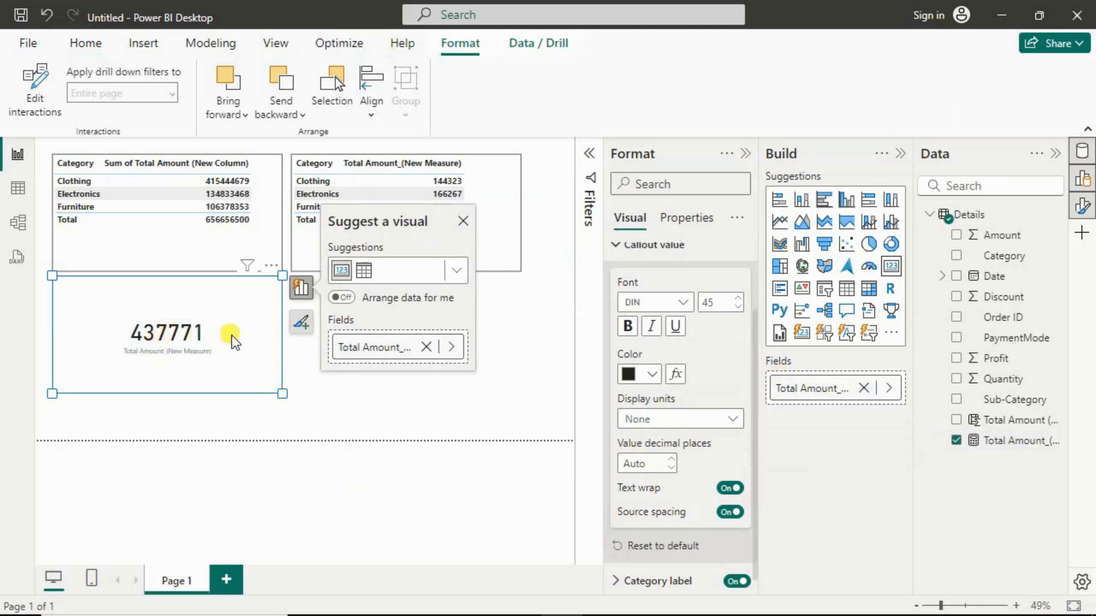
Shrink the card visual and move it slightly lower beneath the New Column table
{"action": "left_click_drag", "start_coordinate": [282, 393], "coordinate": [230, 354]}
{"action": "left_click_drag", "start_coordinate": [219, 298], "coordinate": [234, 337]}
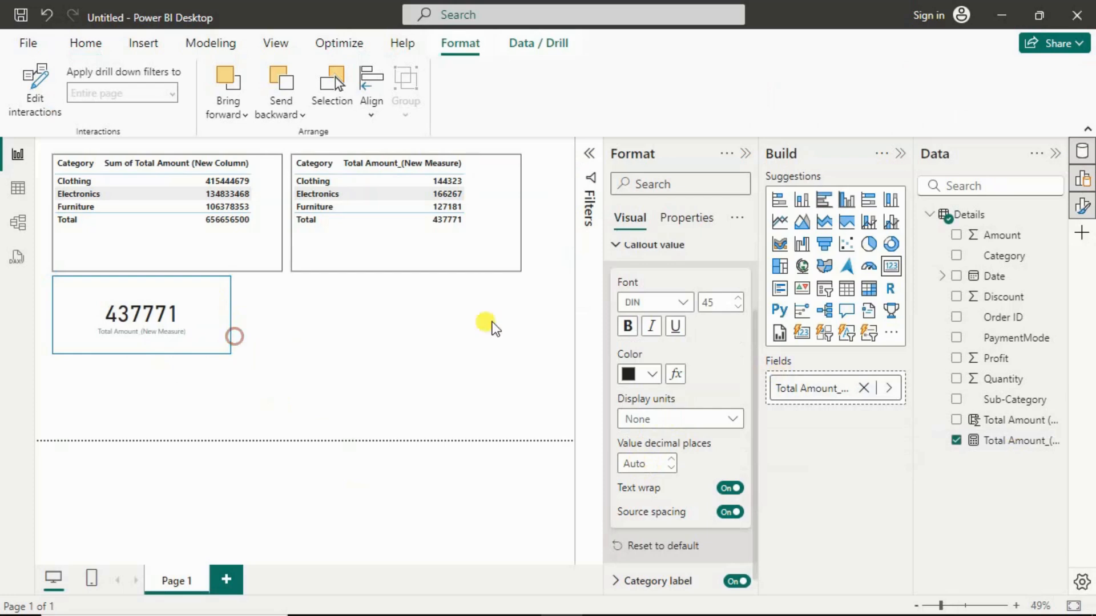
{"action": "left_click", "coordinate": [743, 160]}
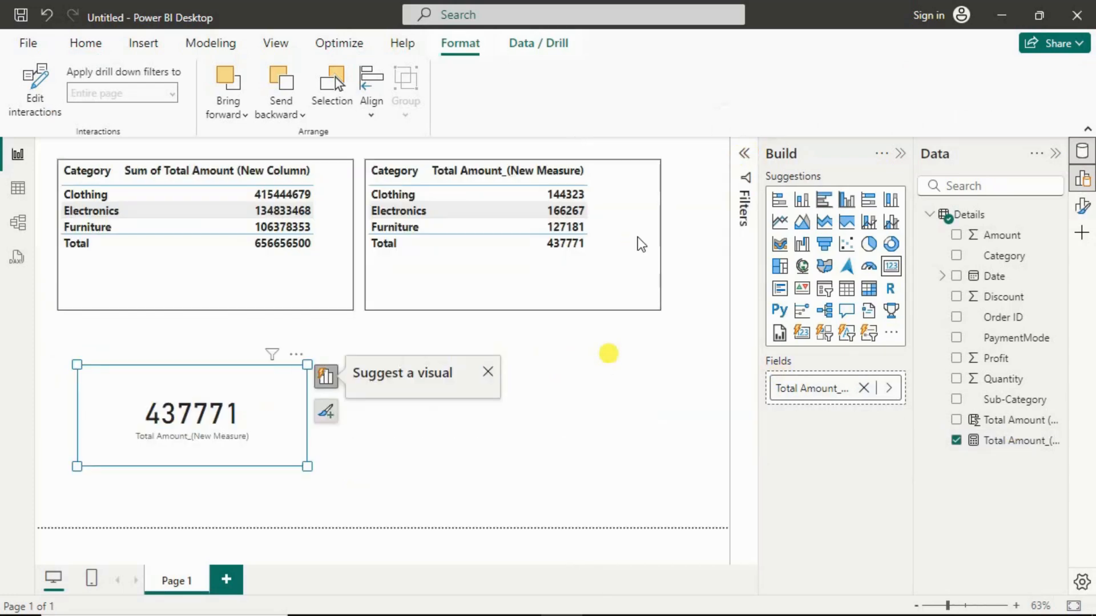
Insert a slicer on the PaymentMode field, narrow it, and position it below the New Measure table
{"action": "left_click", "coordinate": [607, 353]}
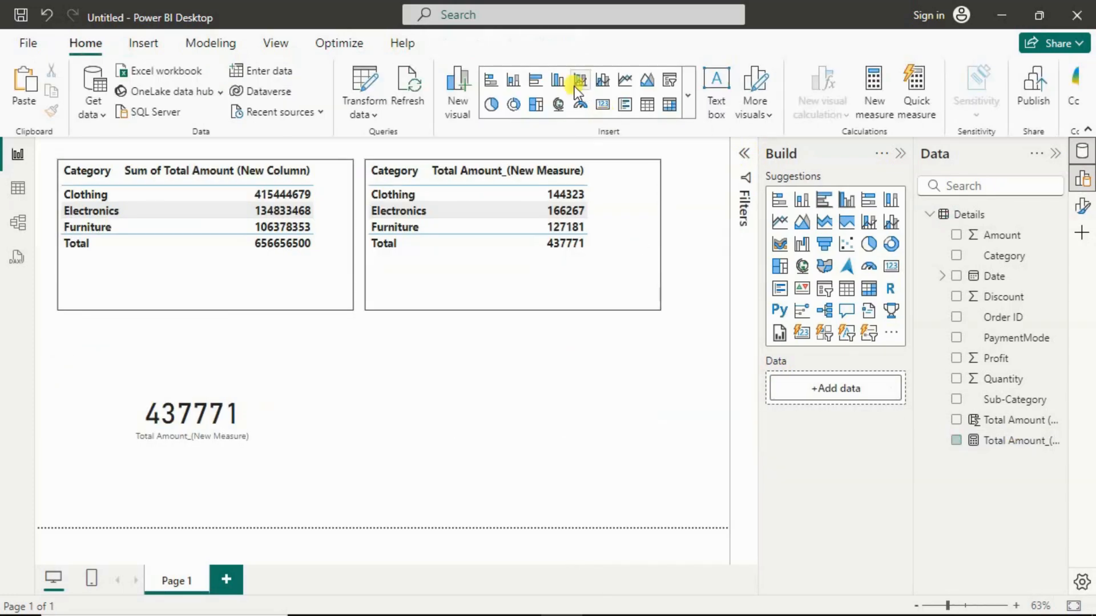
{"action": "left_click", "coordinate": [668, 85]}
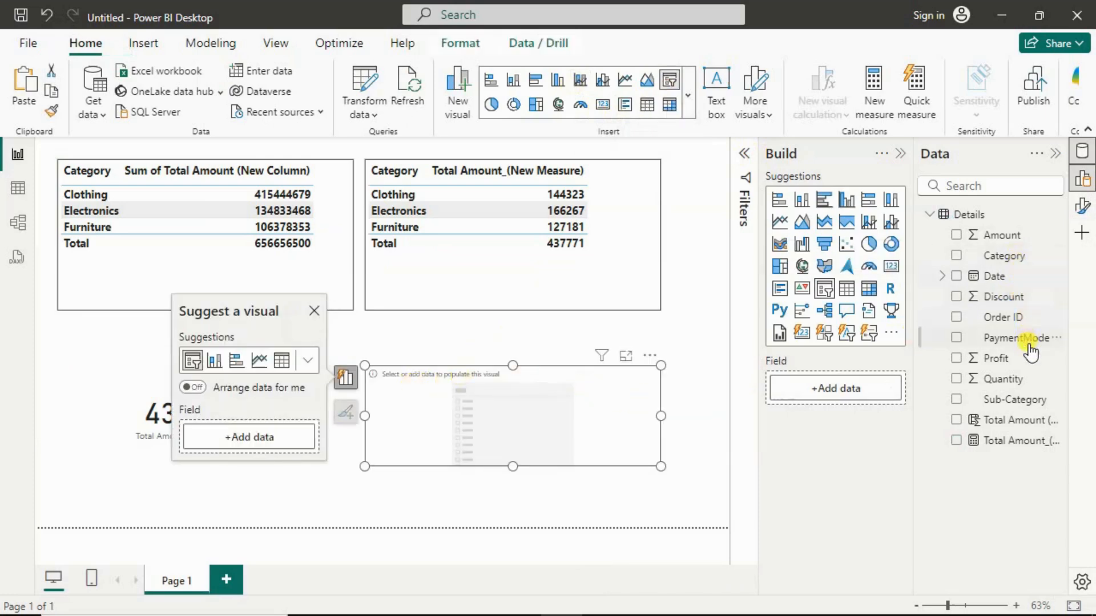
{"action": "left_click_drag", "start_coordinate": [1021, 338], "coordinate": [594, 416]}
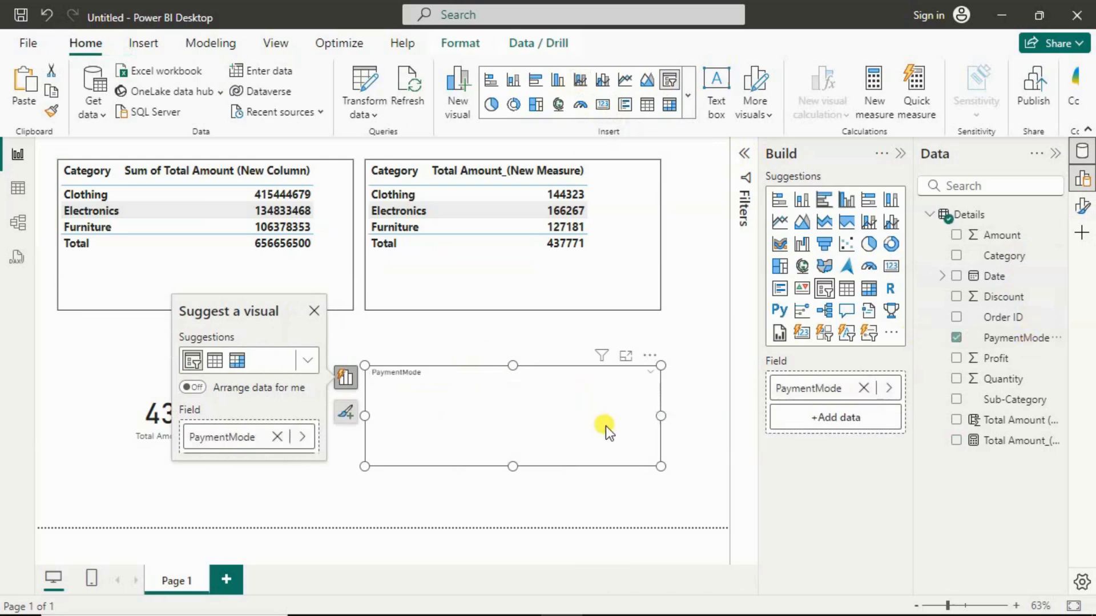
{"action": "left_click_drag", "start_coordinate": [659, 467], "coordinate": [511, 472]}
{"action": "left_click_drag", "start_coordinate": [506, 376], "coordinate": [560, 362]}
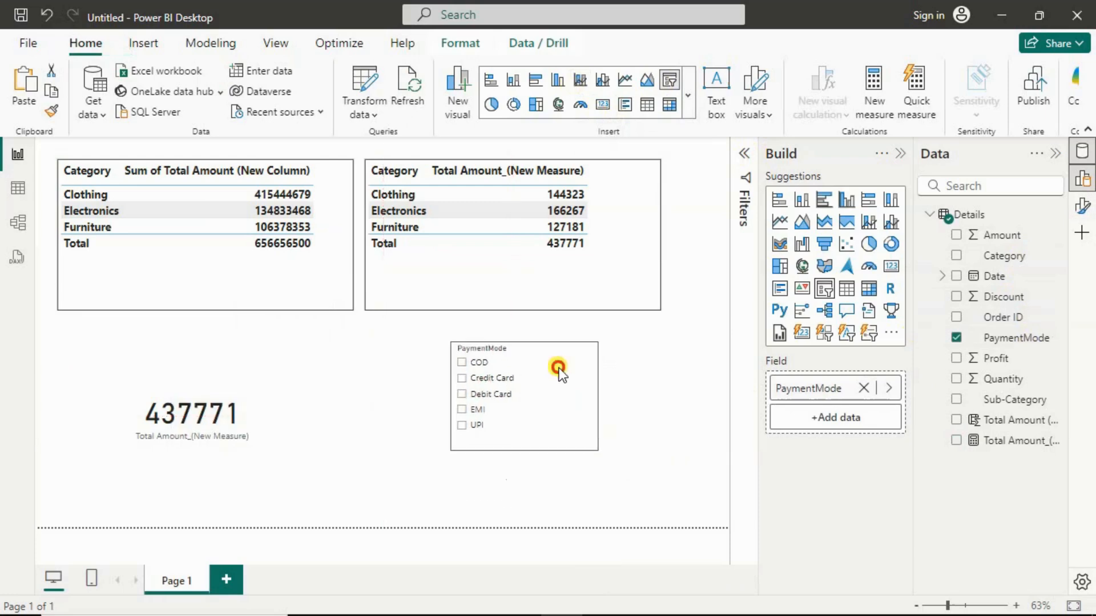
{"action": "left_click", "coordinate": [656, 360]}
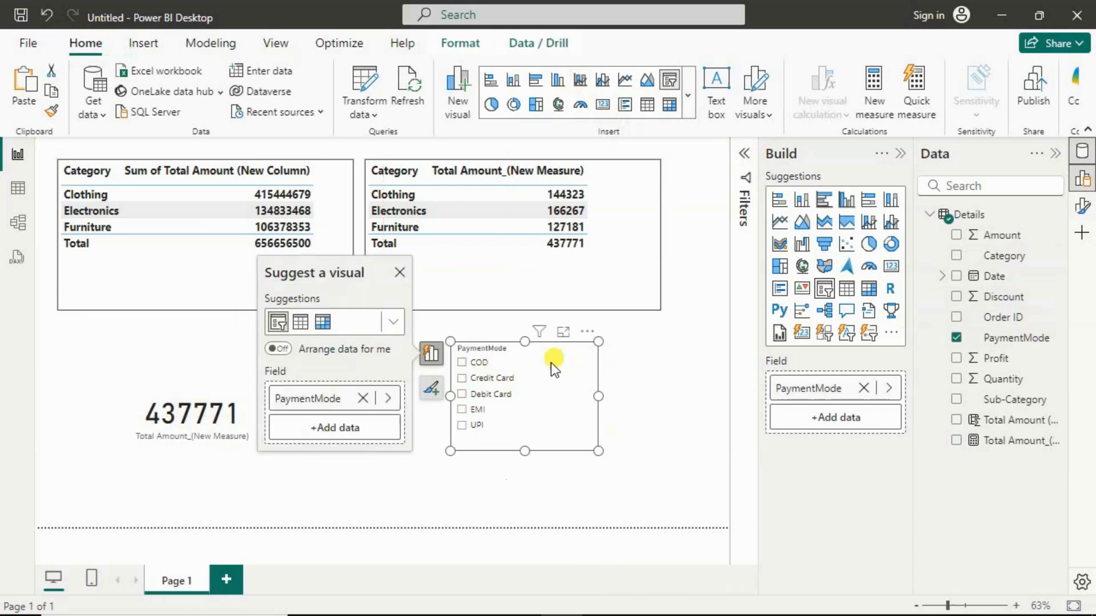
Filter the report to COD with the PaymentMode slicer to compare the visuals, and clear the selection again
{"action": "left_click", "coordinate": [483, 368]}
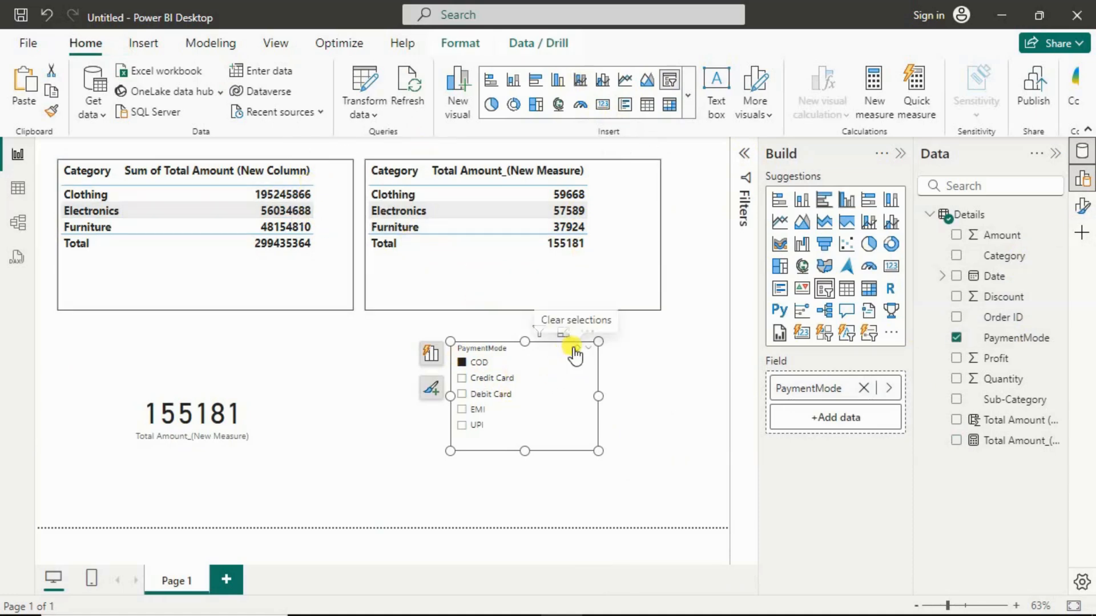
{"action": "left_click", "coordinate": [573, 348]}
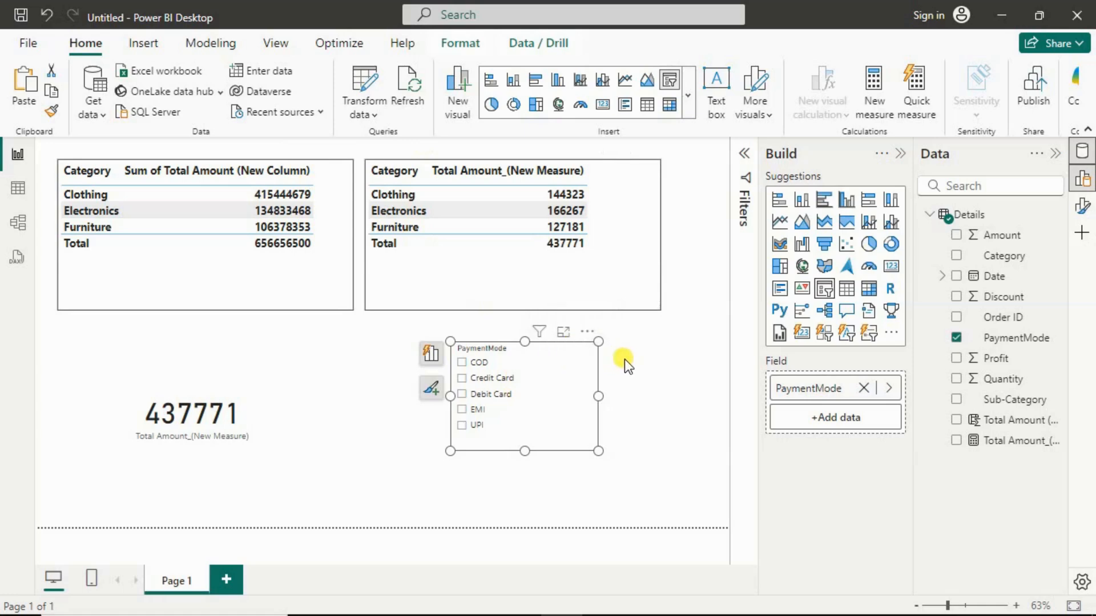
{"action": "left_click", "coordinate": [425, 317]}
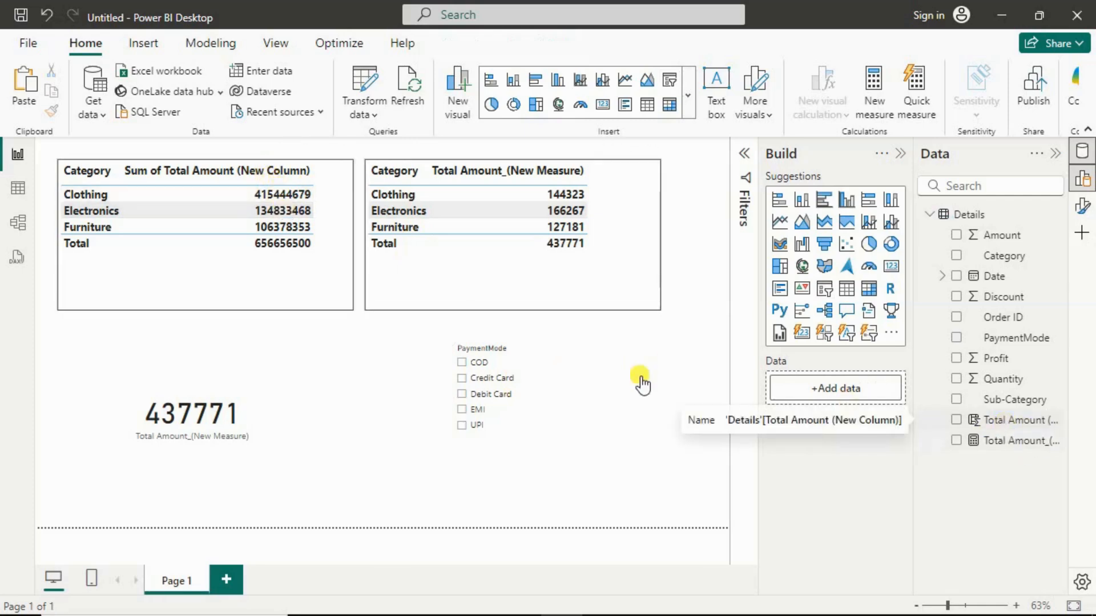
Filter the report by Credit Card, Debit Card and UPI in turn with the PaymentMode slicer to compare the visuals, and clear the selection
{"action": "left_click", "coordinate": [307, 283]}
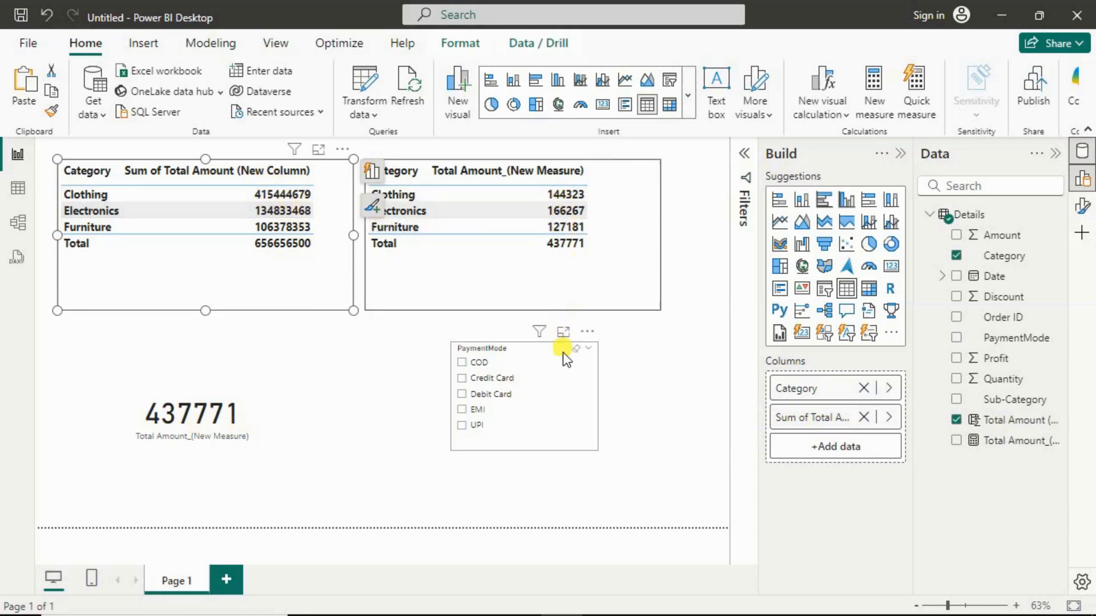
{"action": "left_click", "coordinate": [482, 379]}
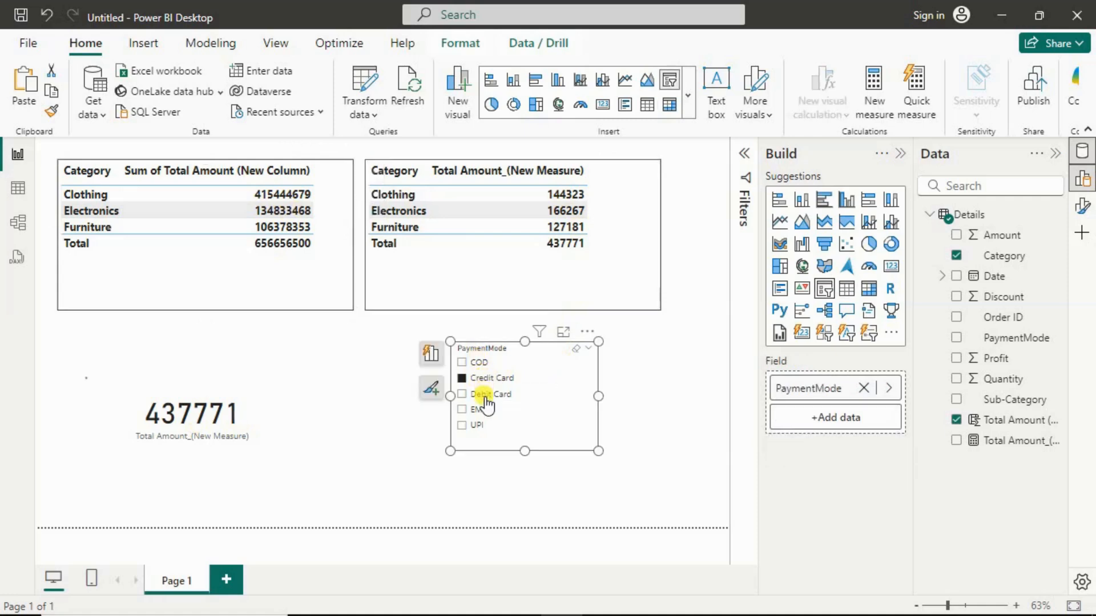
{"action": "left_click", "coordinate": [484, 395]}
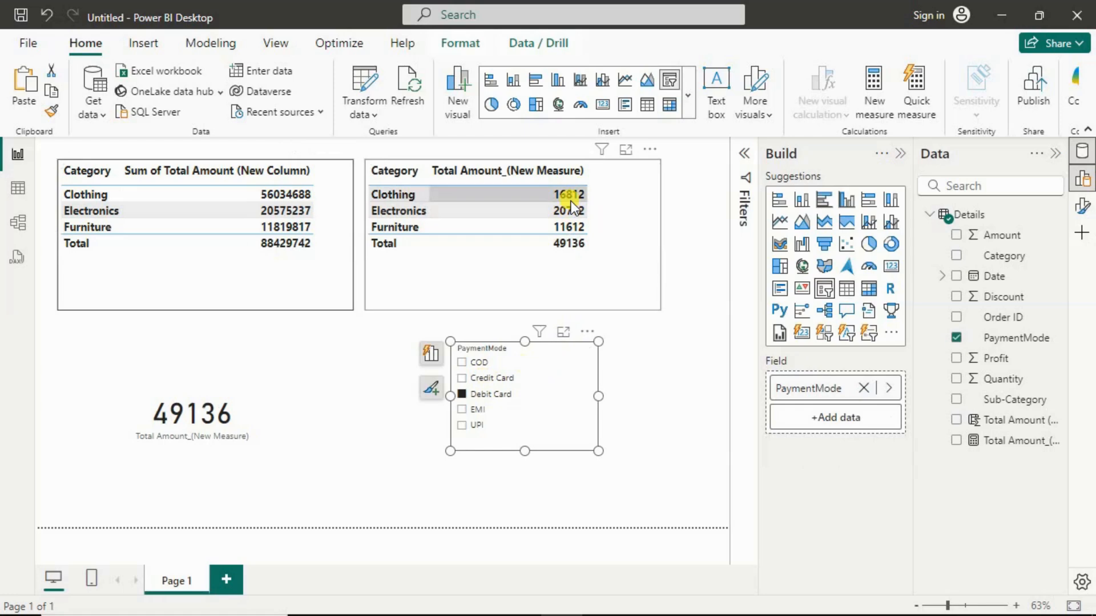
{"action": "left_click", "coordinate": [476, 425]}
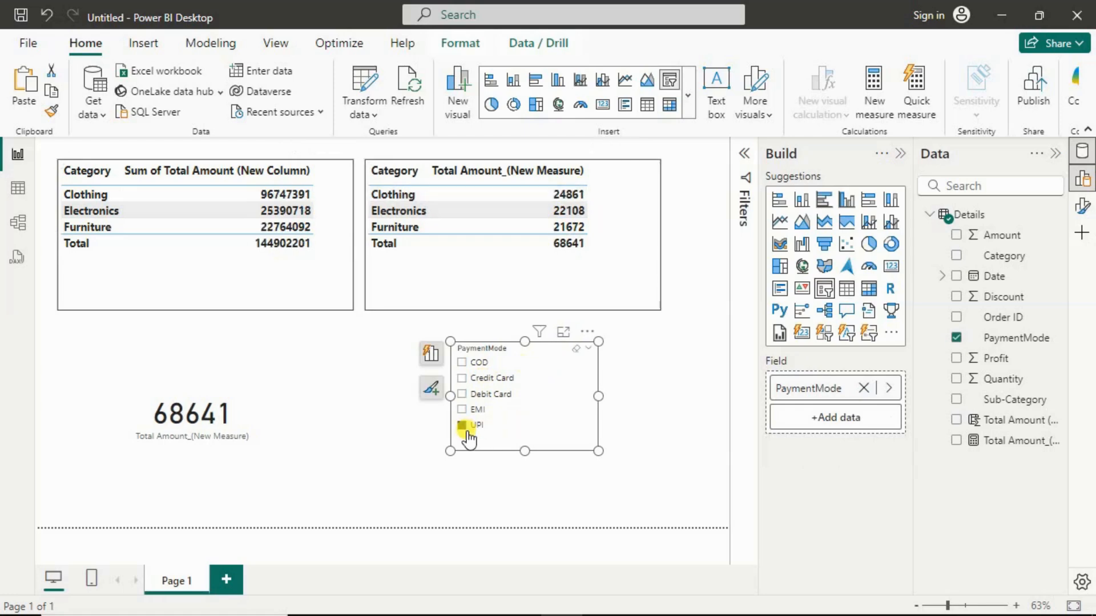
{"action": "left_click", "coordinate": [577, 352]}
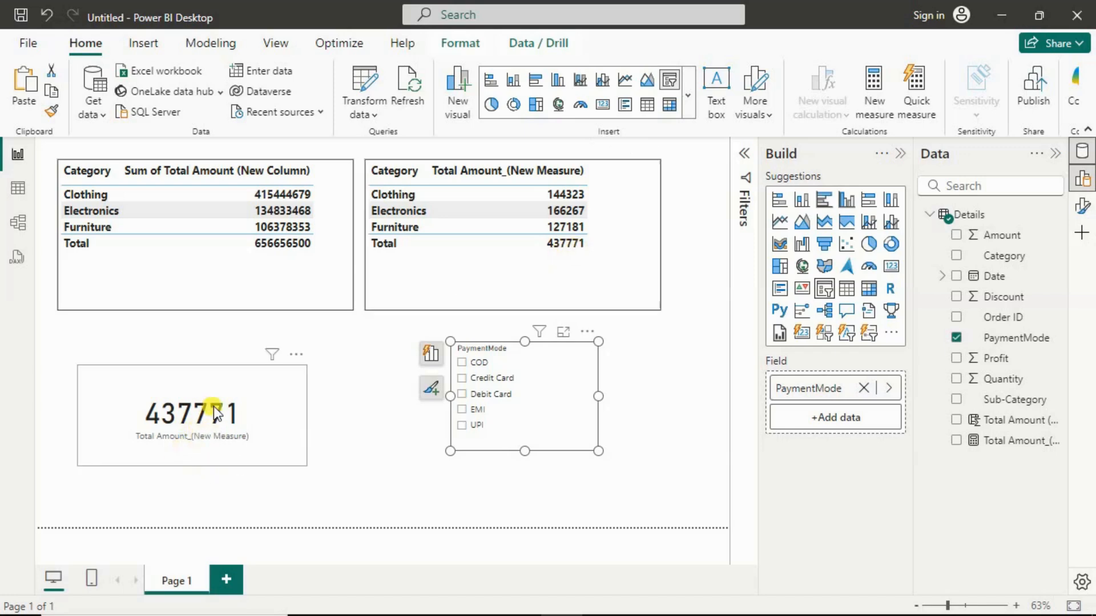
{"action": "left_click", "coordinate": [642, 354]}
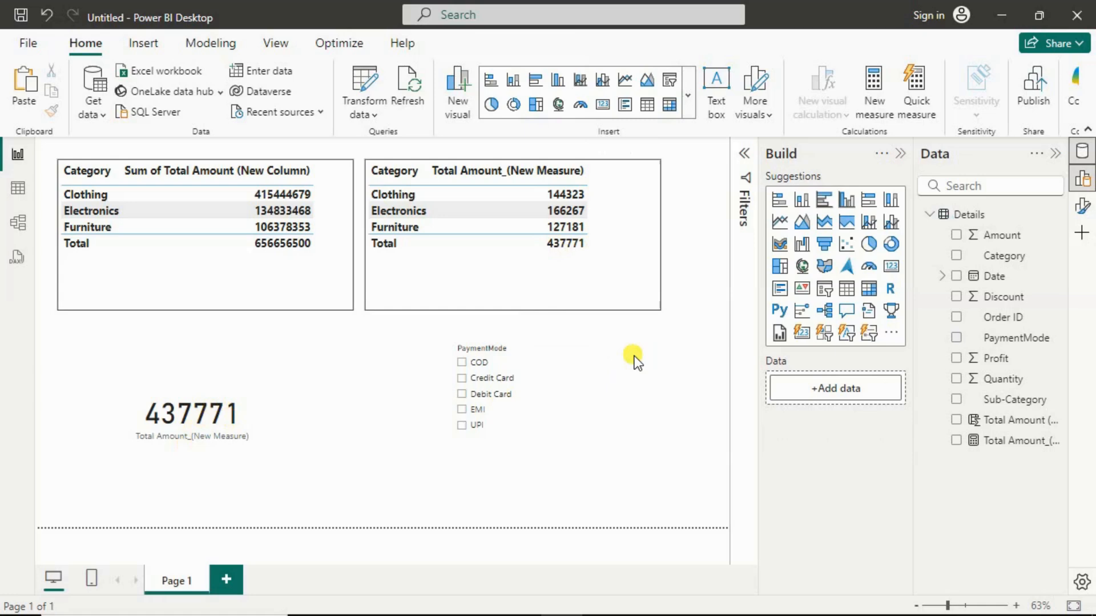